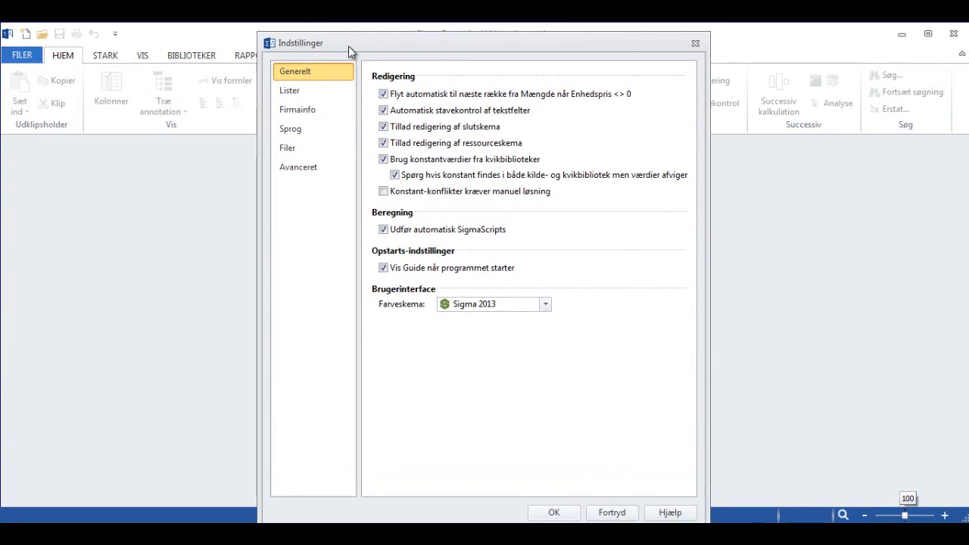
# - Set the program language to English (Engelsk) in the settings and restart the program to apply it
pyautogui.click(298, 132)
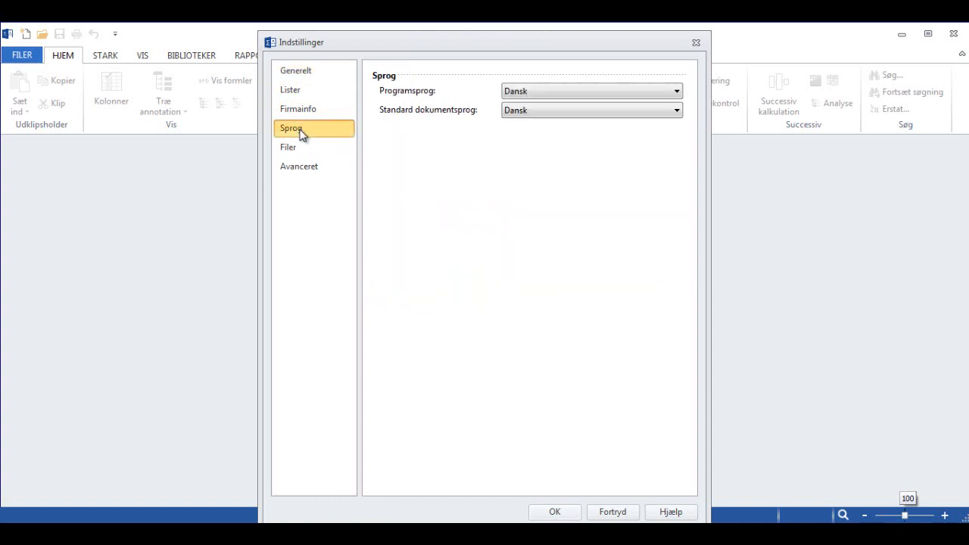
pyautogui.click(678, 98)
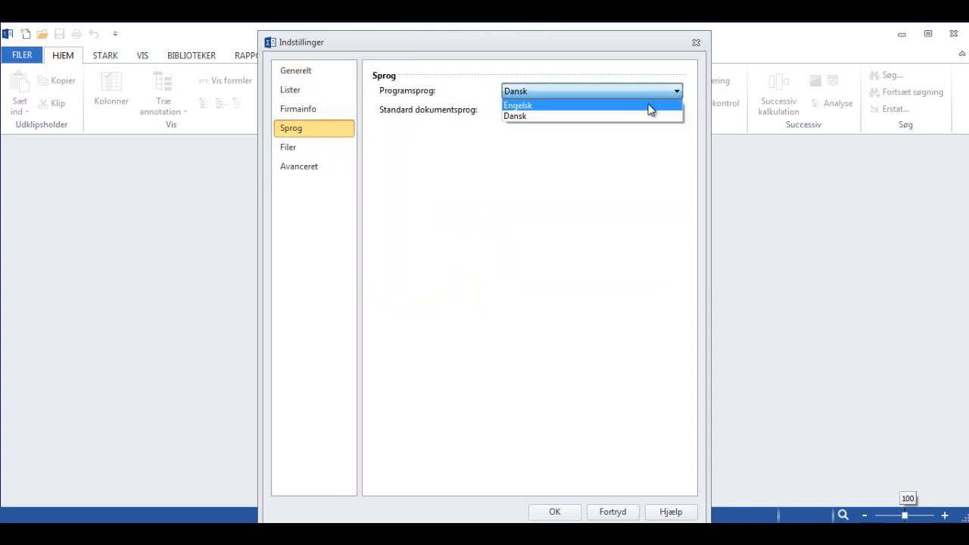
pyautogui.click(649, 103)
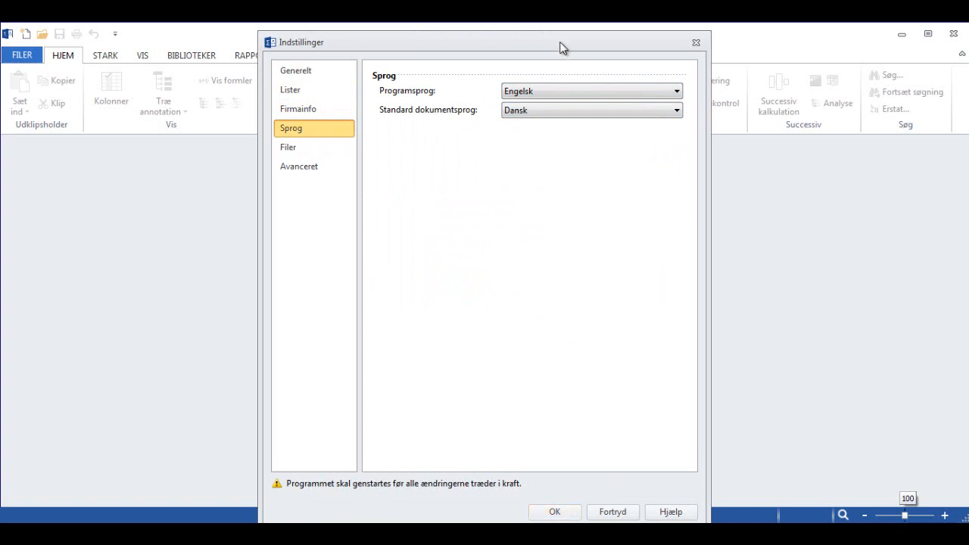
pyautogui.moveTo(558, 43); pyautogui.dragTo(558, 25)
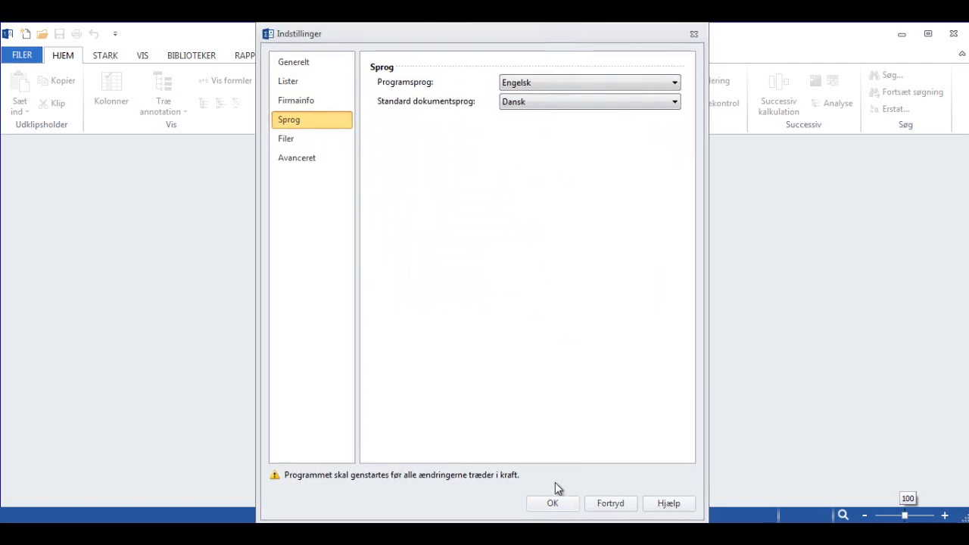
pyautogui.click(551, 503)
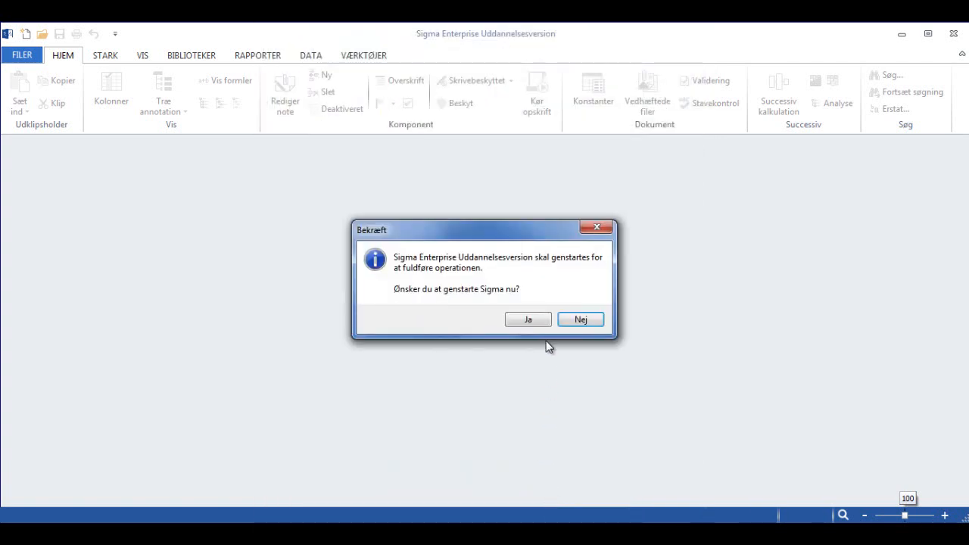
pyautogui.click(527, 321)
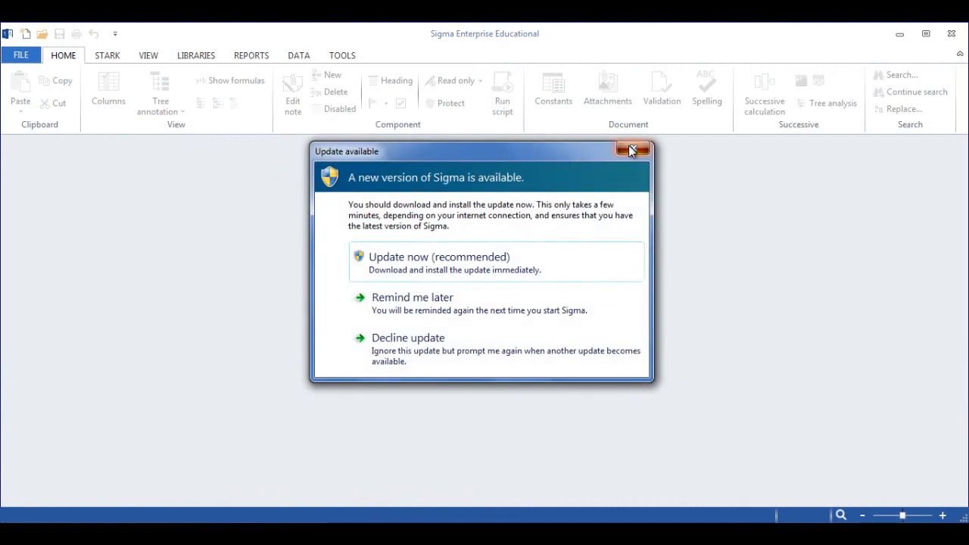
# - Dismiss the update notice, the EXACT solutions information and the Sigma Guide without choosing any of their options
pyautogui.click(632, 146)
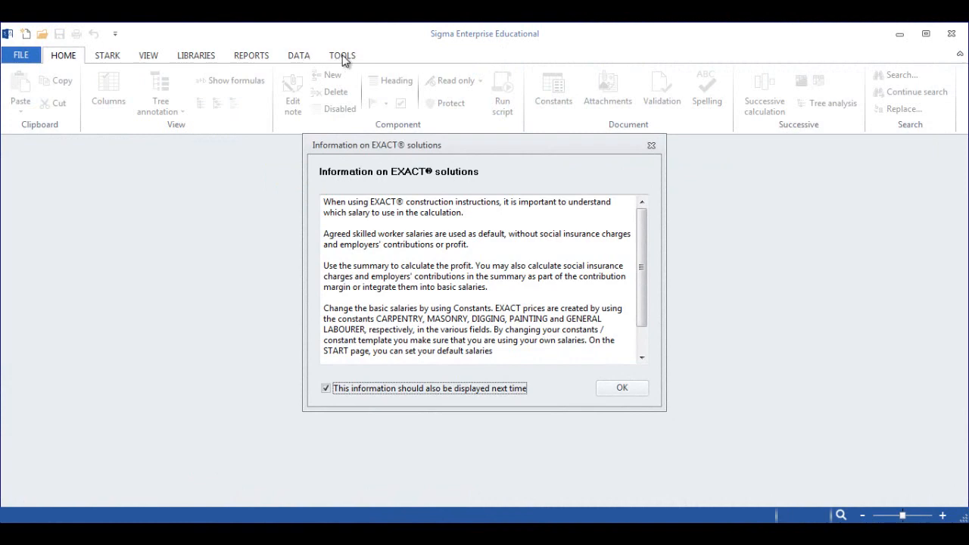
pyautogui.click(653, 148)
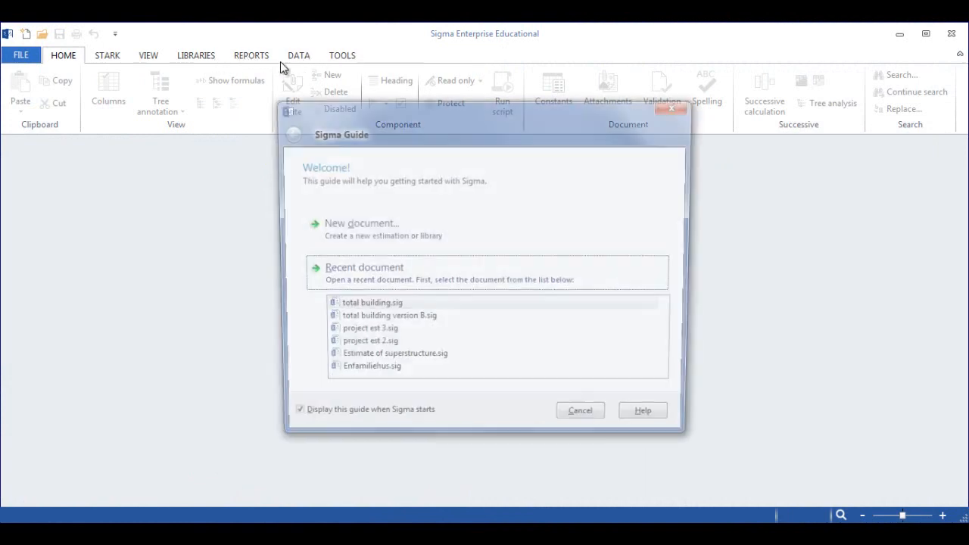
pyautogui.click(678, 106)
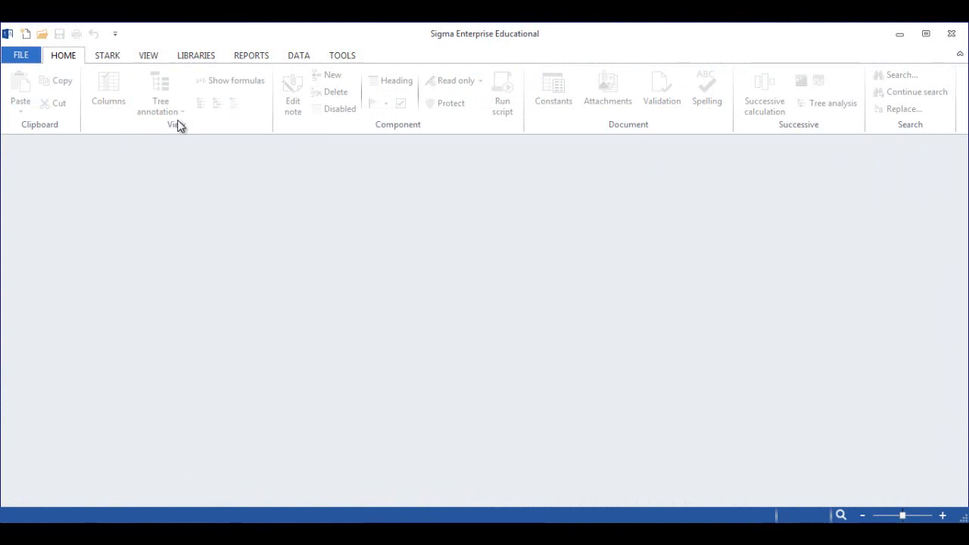
# - Open the library PRICE DATABASE FOR NEW CONSTRUCTIONS - Building Components 2014
pyautogui.click(195, 55)
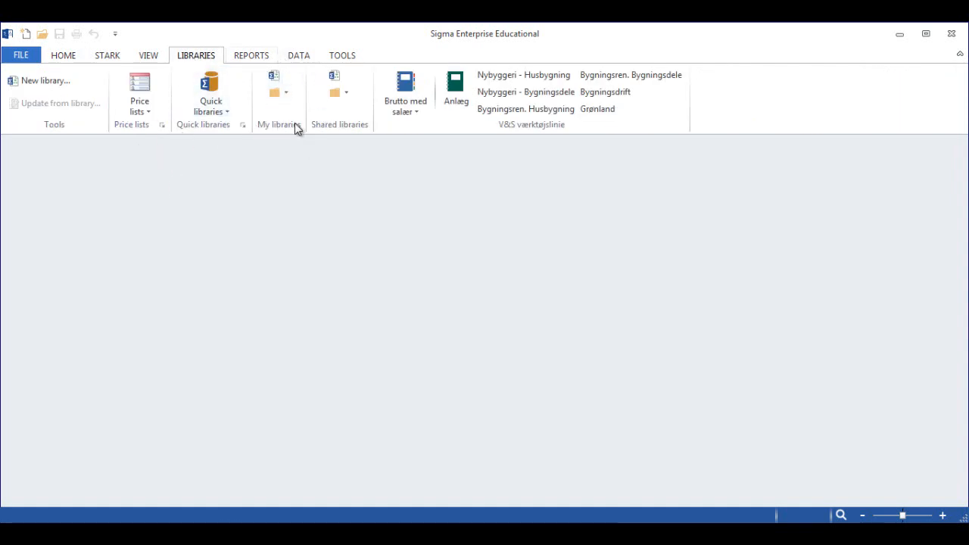
pyautogui.click(24, 55)
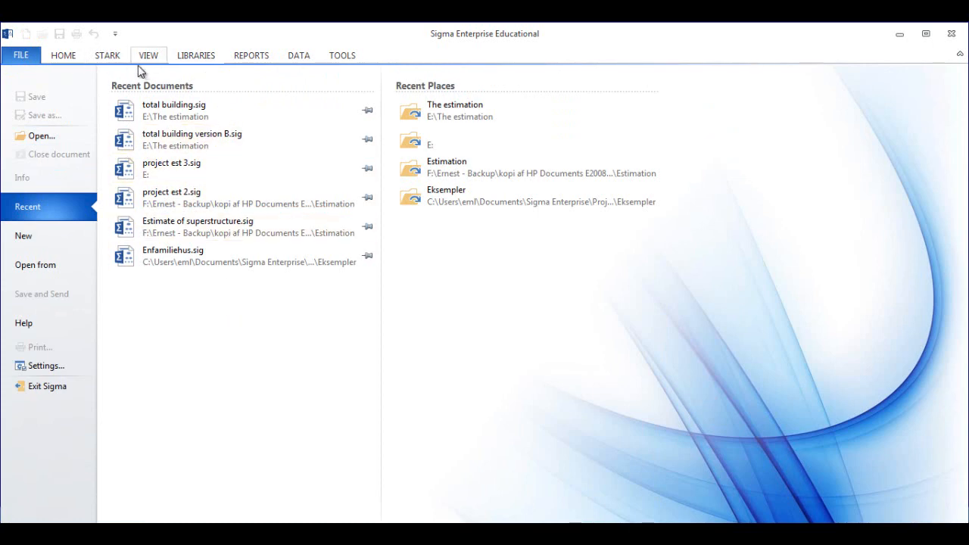
pyautogui.click(195, 58)
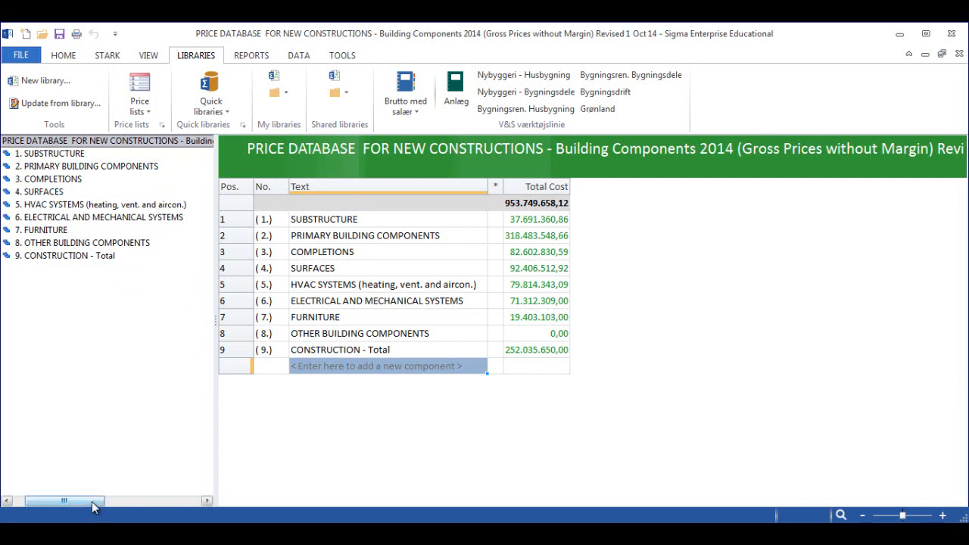
# - Examine the subgroups of Substructure, Primary Building Components and Completions in the price database tree, and collapse the groups again
pyautogui.moveTo(95, 501); pyautogui.dragTo(61, 500)
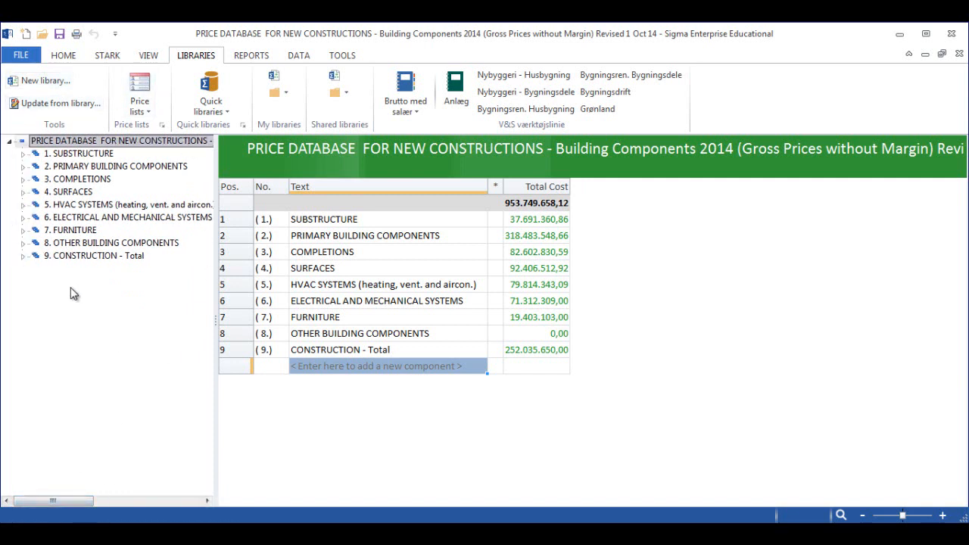
pyautogui.click(23, 154)
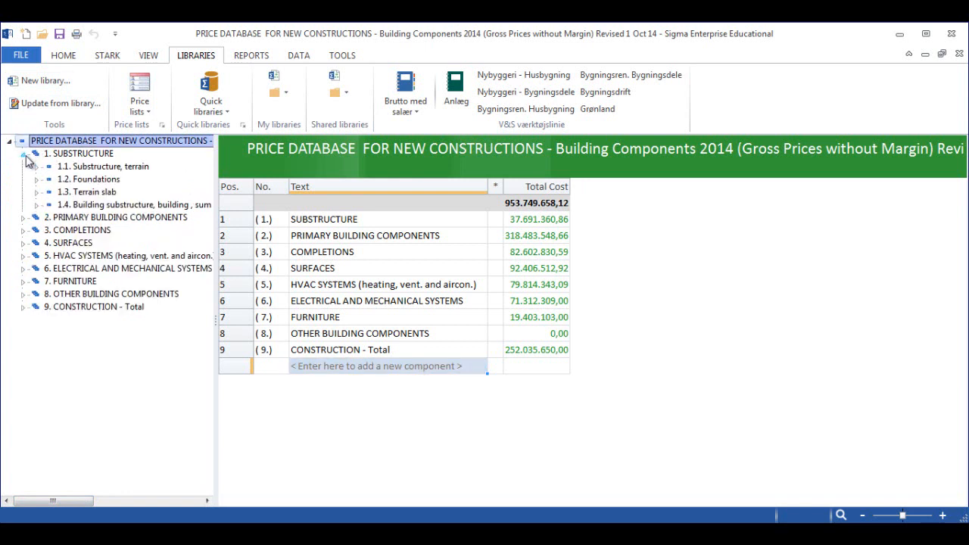
pyautogui.click(23, 218)
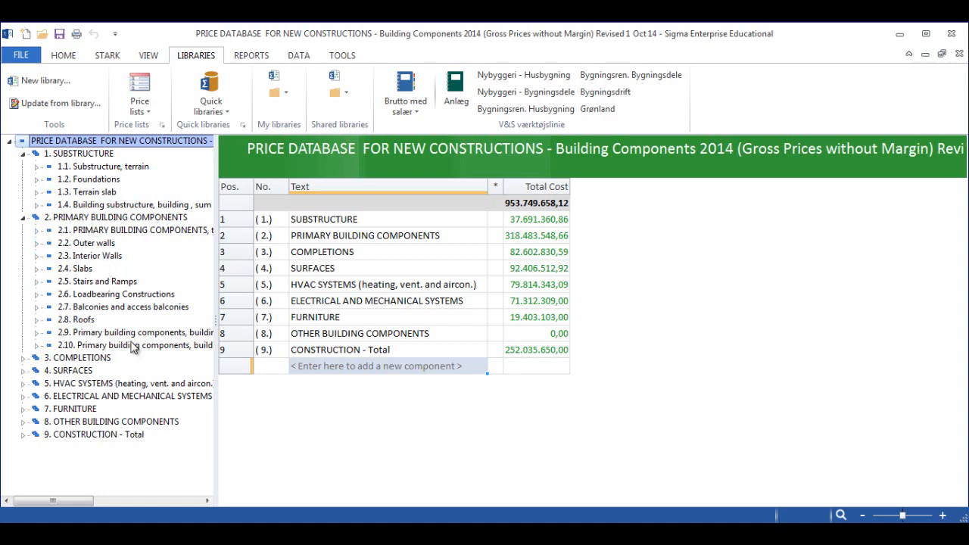
pyautogui.click(23, 360)
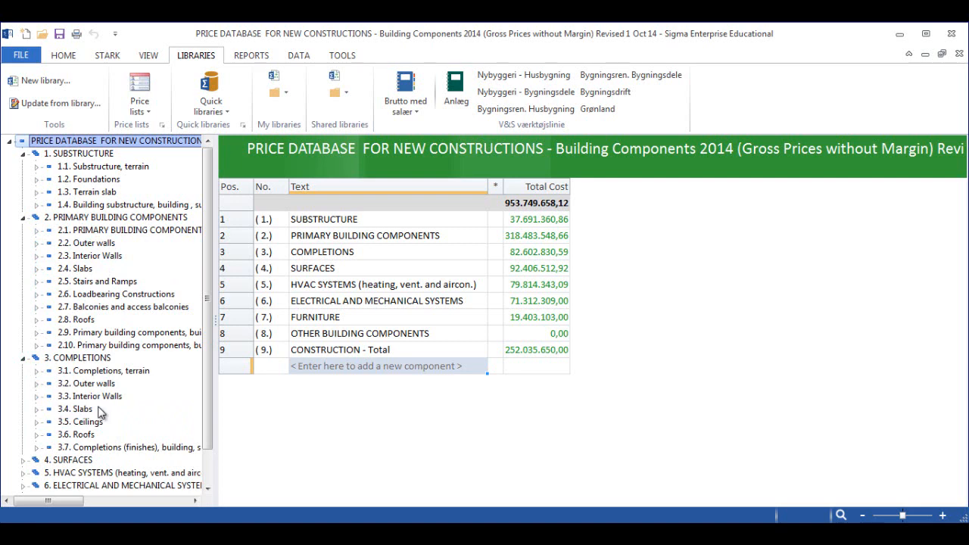
pyautogui.click(23, 153)
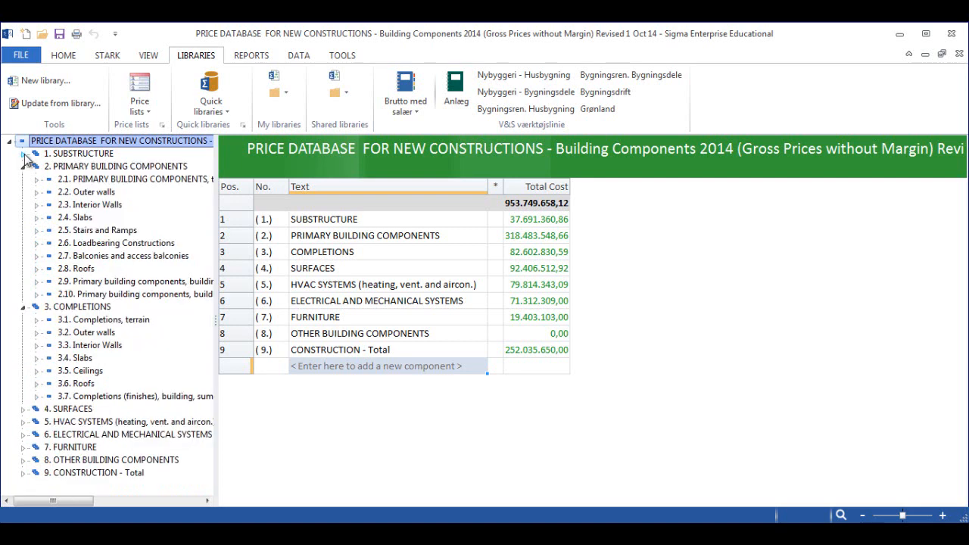
pyautogui.click(24, 165)
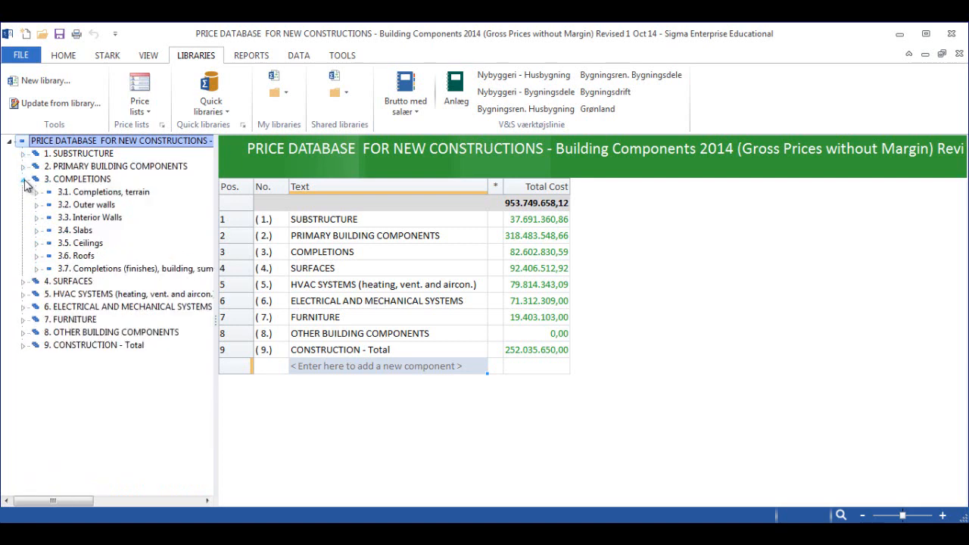
pyautogui.click(23, 178)
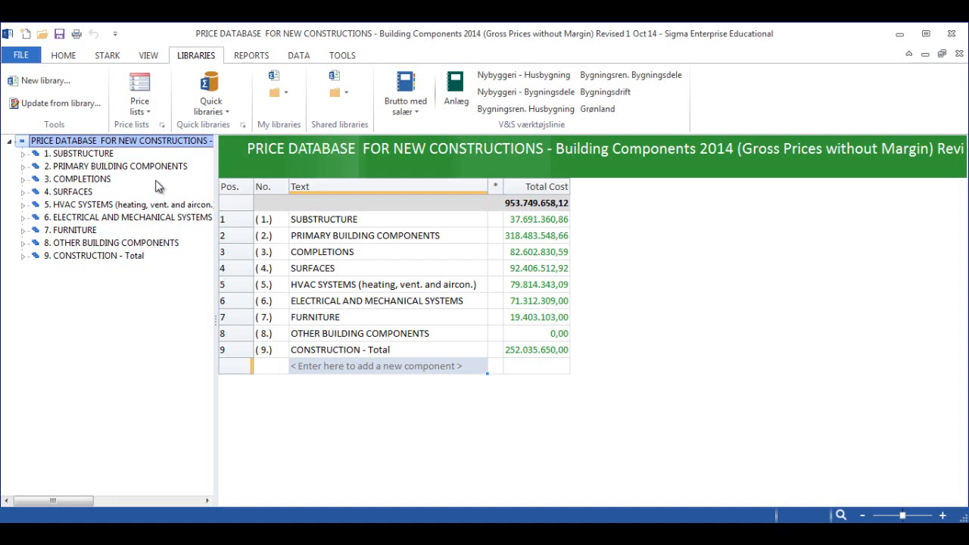
# - Inspect where library files are stored by browsing to Dokumenter > Sigma Enterprise > Libraries for a Save As, and close without saving
pyautogui.click(21, 58)
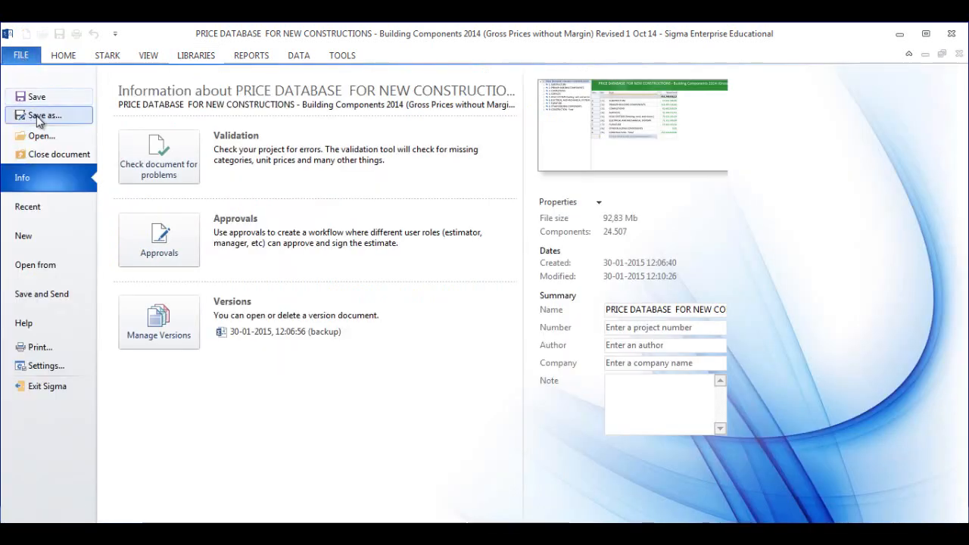
pyautogui.click(40, 121)
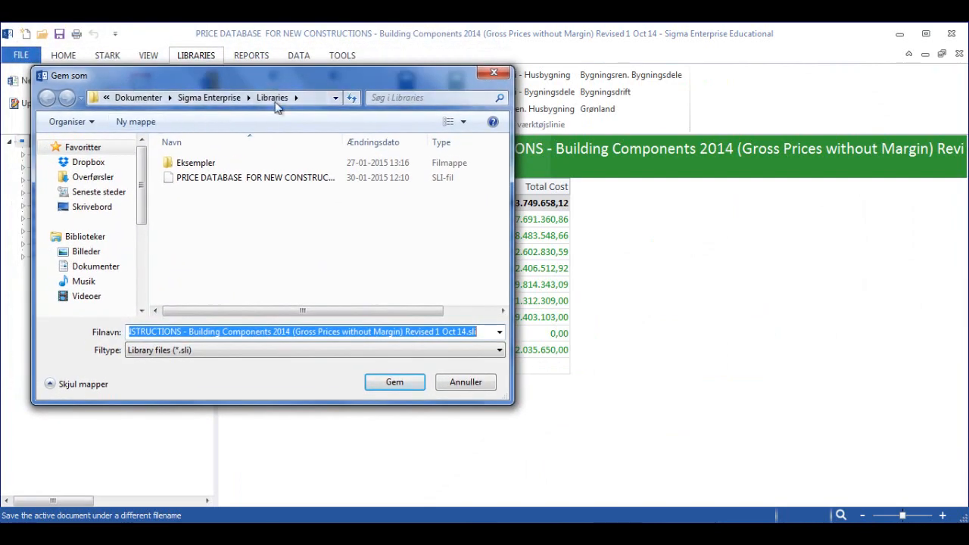
pyautogui.click(96, 241)
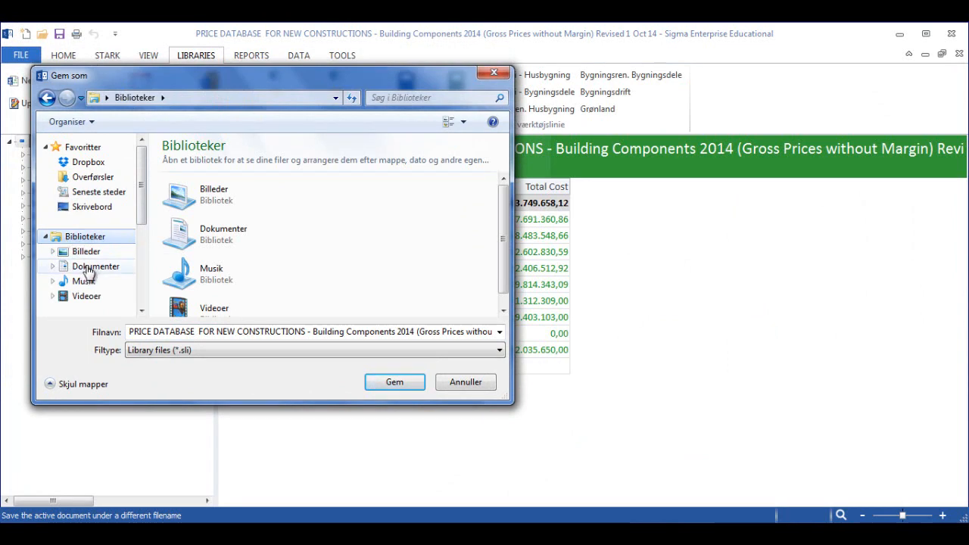
pyautogui.click(89, 270)
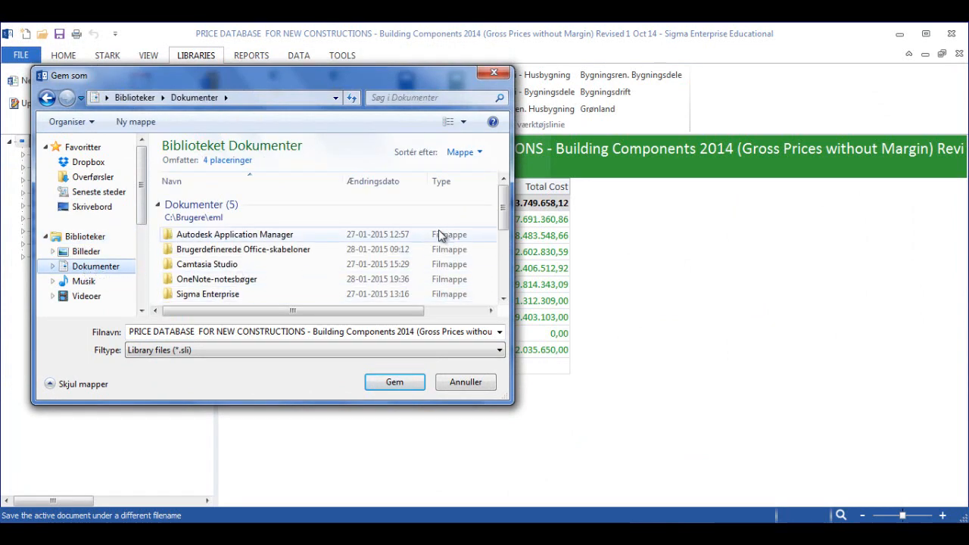
pyautogui.scroll(-1, 504, 216)
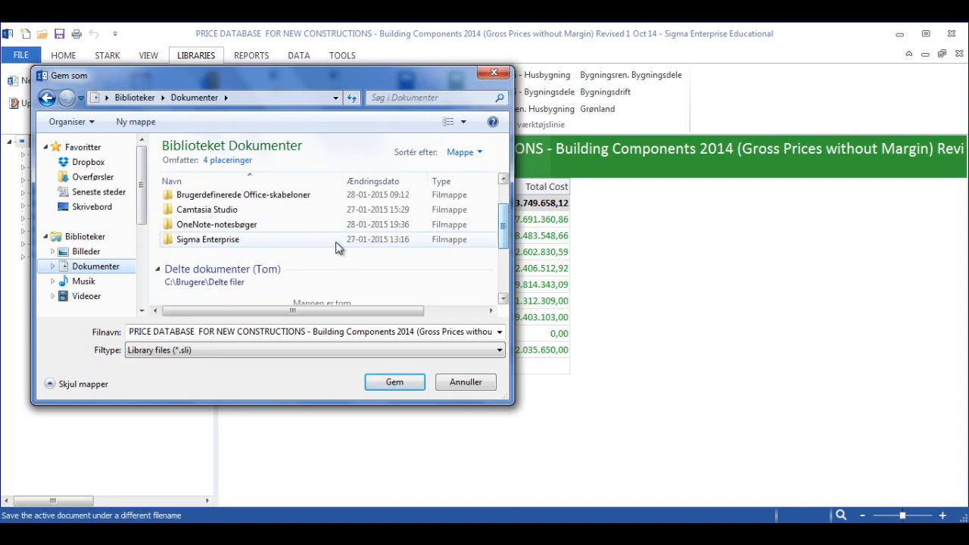
pyautogui.click(224, 244)
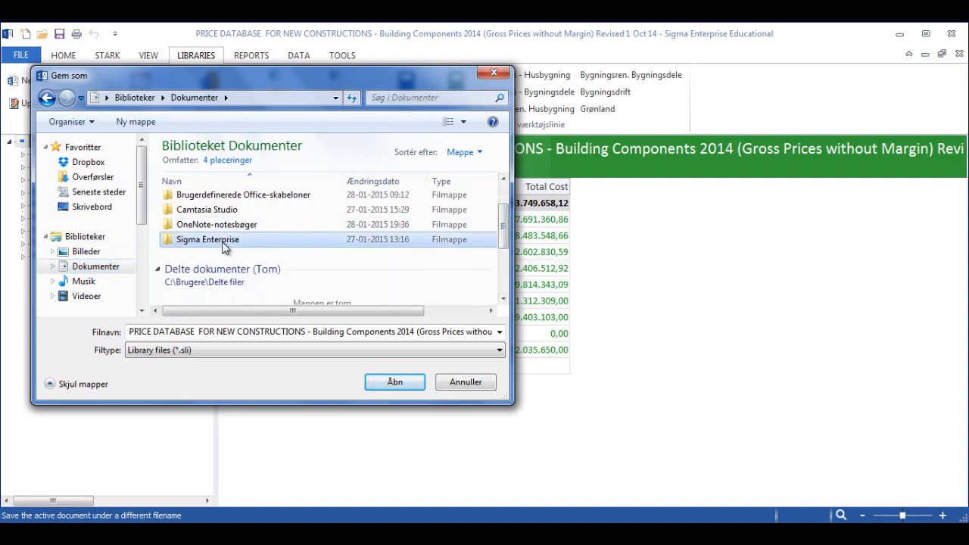
pyautogui.doubleClick(224, 241)
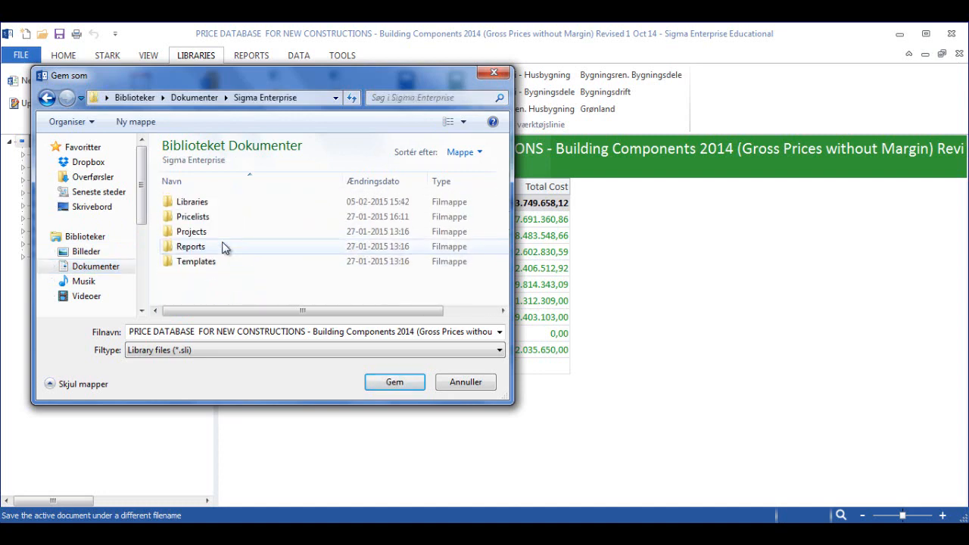
pyautogui.doubleClick(202, 206)
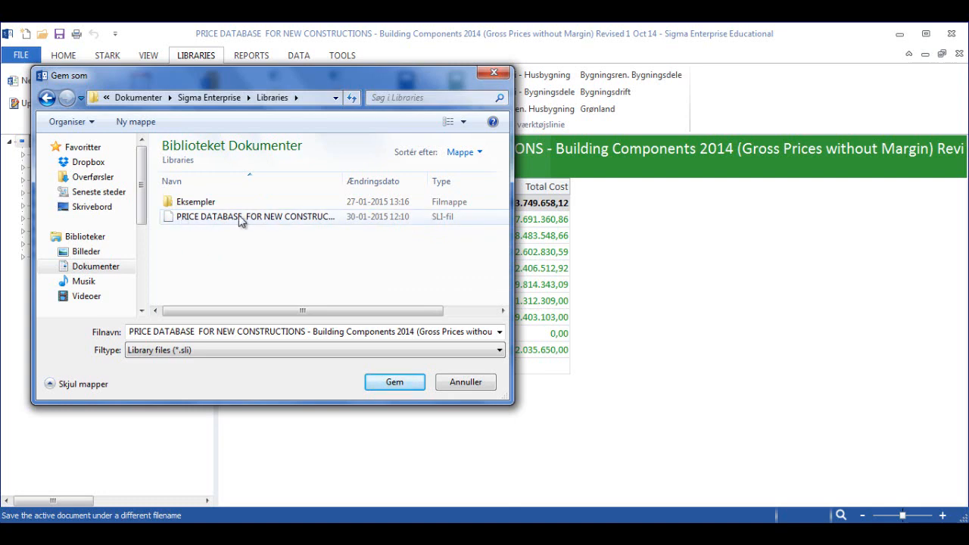
pyautogui.moveTo(335, 81); pyautogui.dragTo(353, 180)
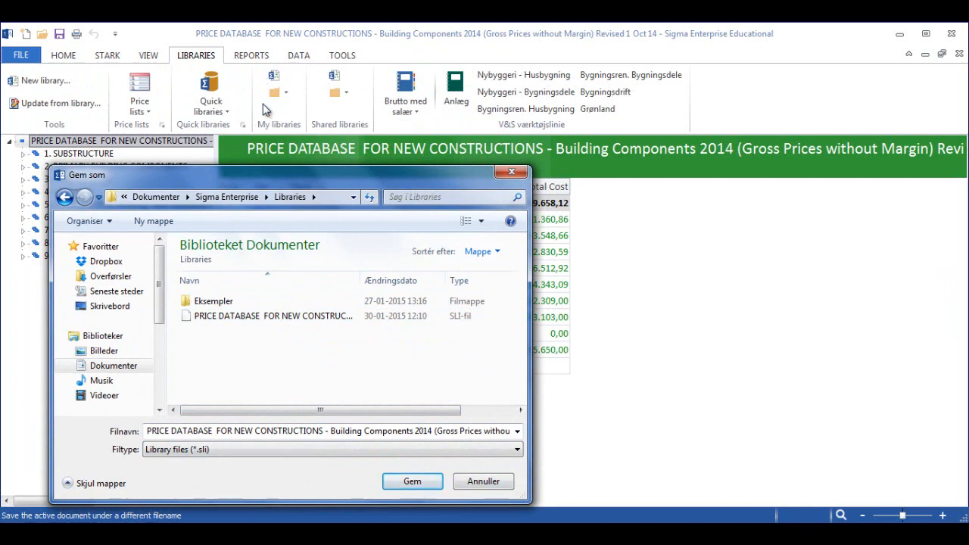
pyautogui.click(511, 172)
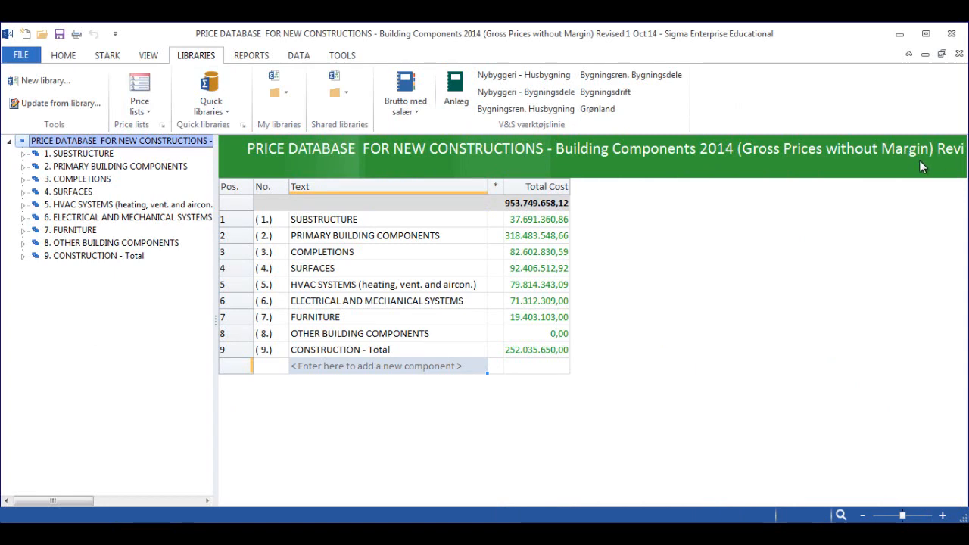
# - Create a new library document named "Workshop Library"
pyautogui.click(20, 57)
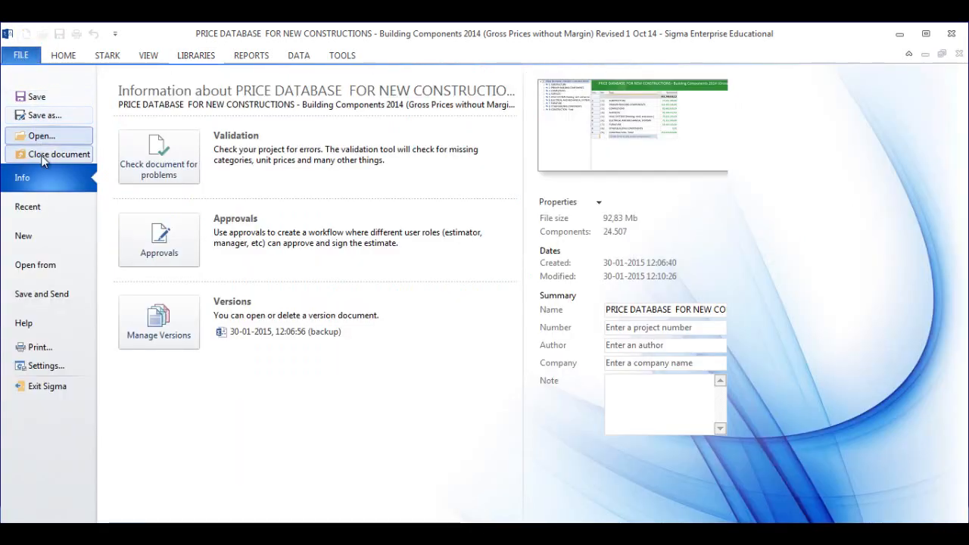
pyautogui.click(47, 237)
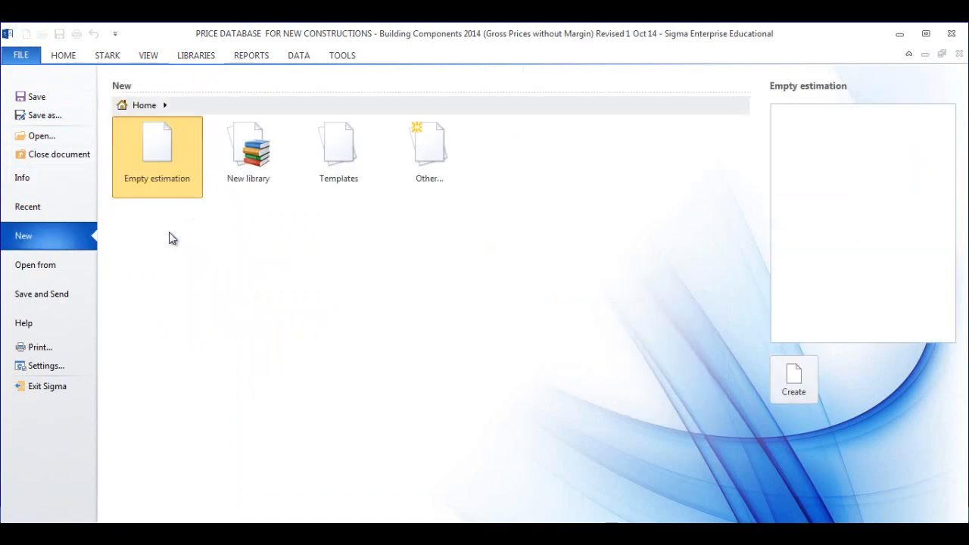
pyautogui.click(235, 164)
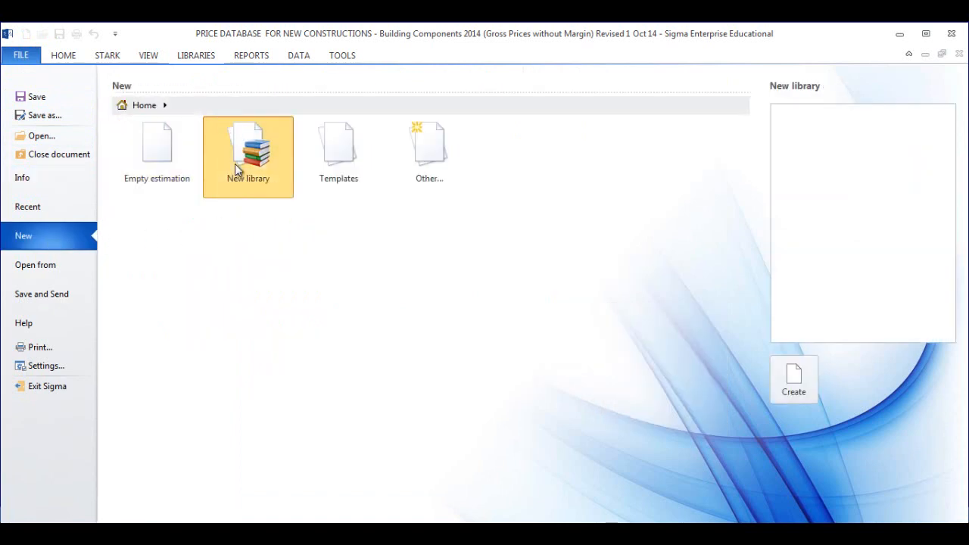
pyautogui.click(790, 393)
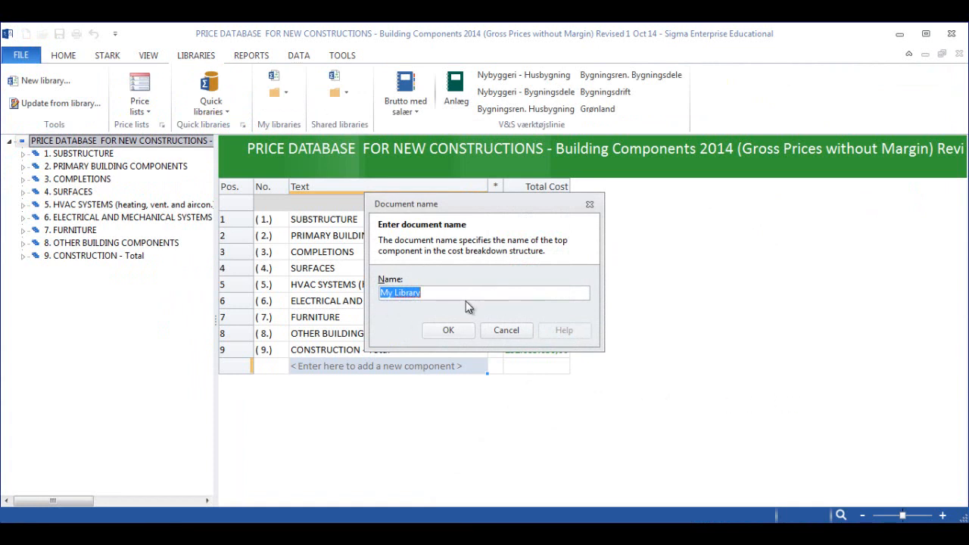
pyautogui.write('Workshop L')
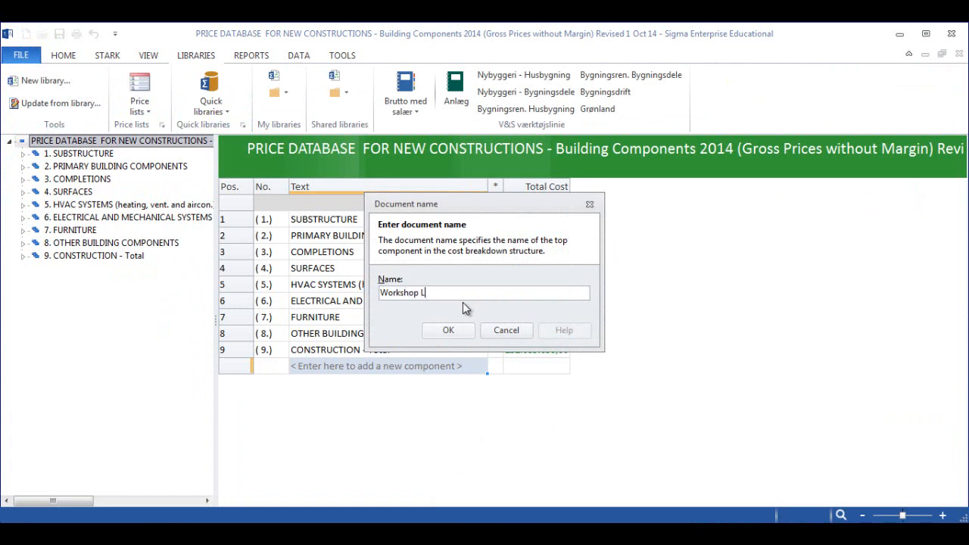
pyautogui.write('ibrary')
pyautogui.click(448, 331)
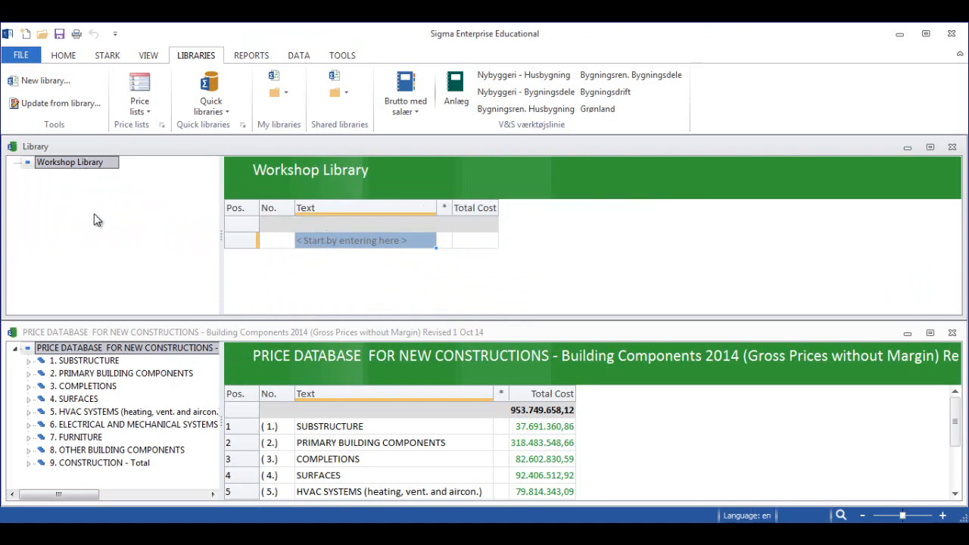
# - Add a first component named "Pile caps" to the Workshop Library
pyautogui.click(324, 239)
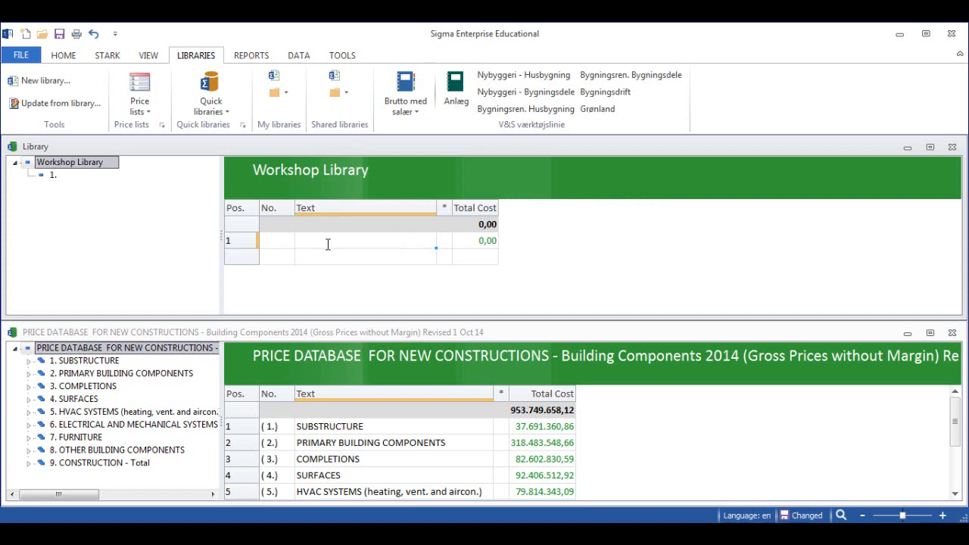
pyautogui.write('Pile caps')
# - Add the components "Columns" and "Terrain slab" below Pile caps in the Workshop Library
pyautogui.click(311, 261)
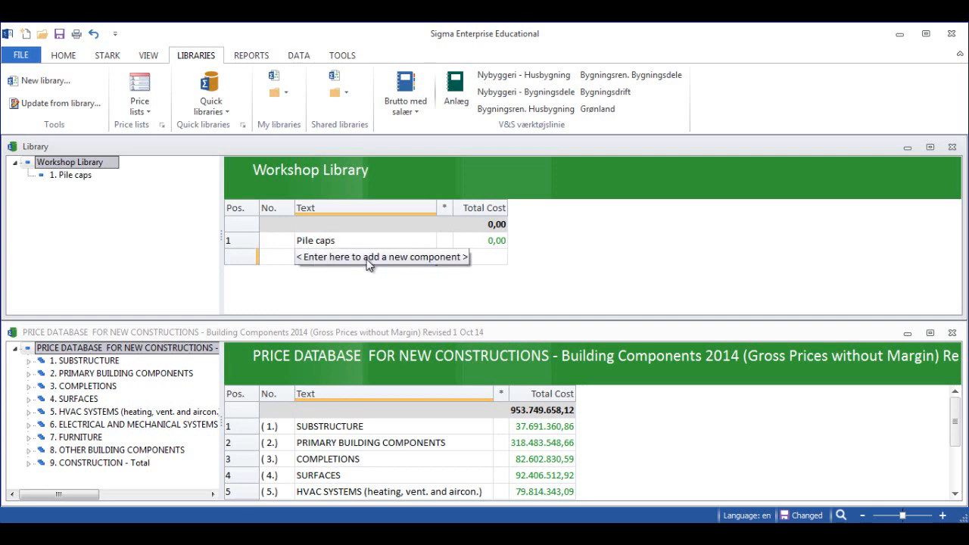
pyautogui.write('C')
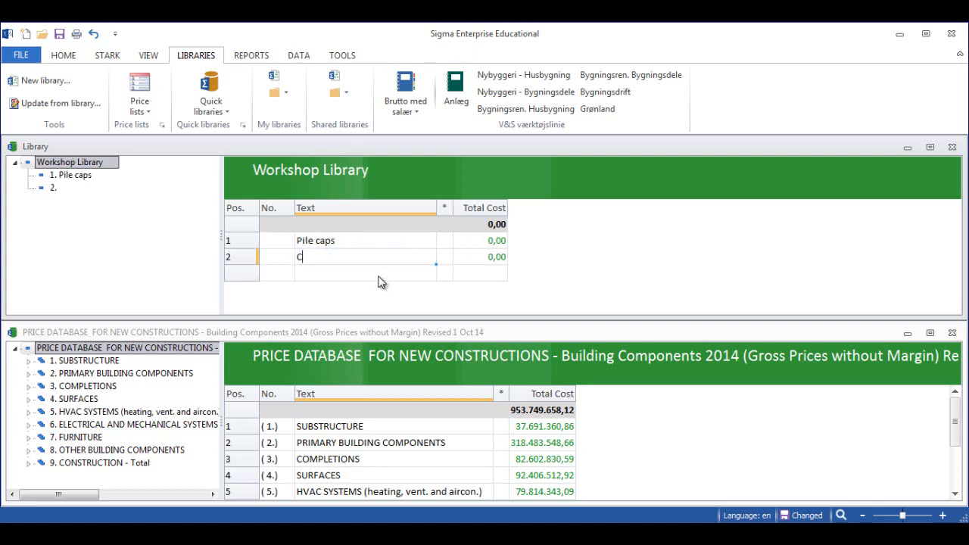
pyautogui.write('olumns')
pyautogui.click(313, 277)
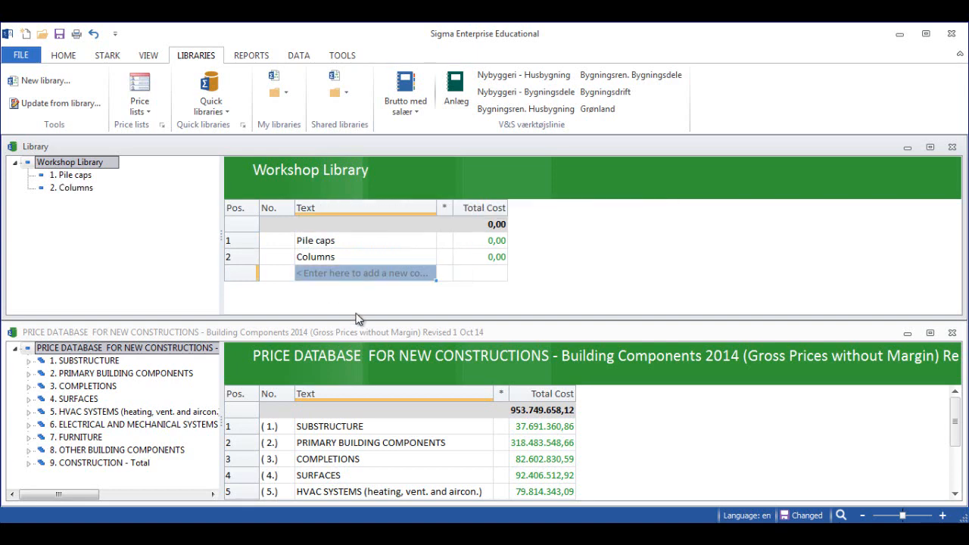
pyautogui.write('Te')
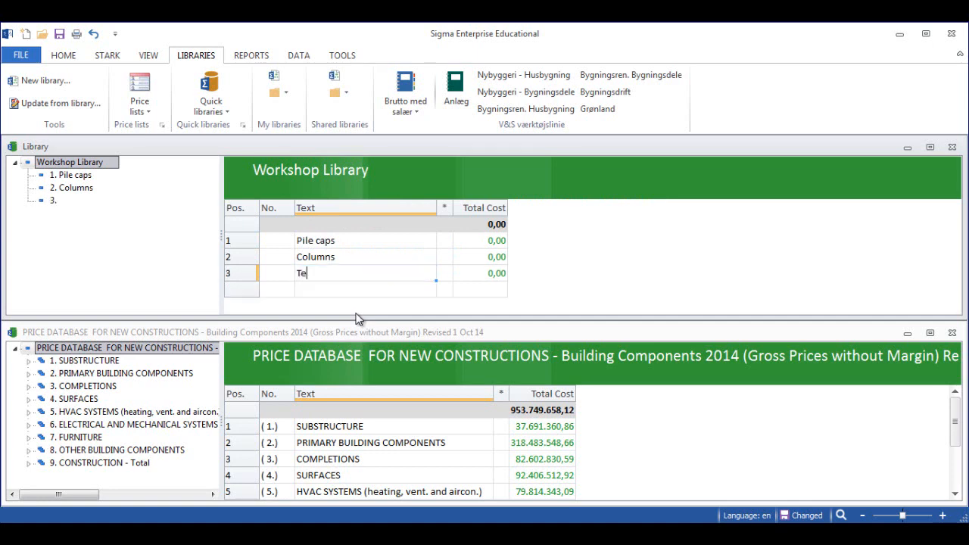
pyautogui.write('rrain slab')
pyautogui.press('Return')
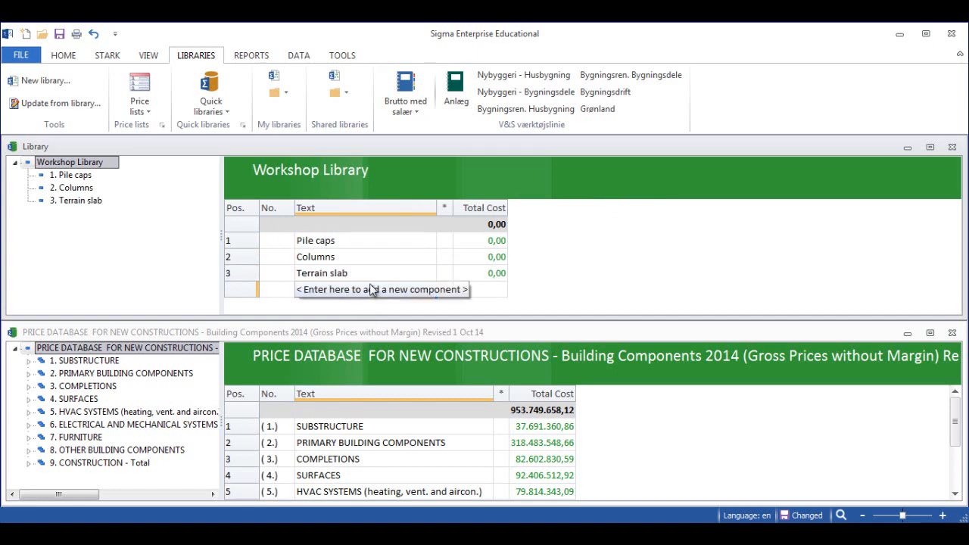
# - Add a fourth component named "Floor slabs 1st - 3rd floors" to the Workshop Library
pyautogui.write('Fl')
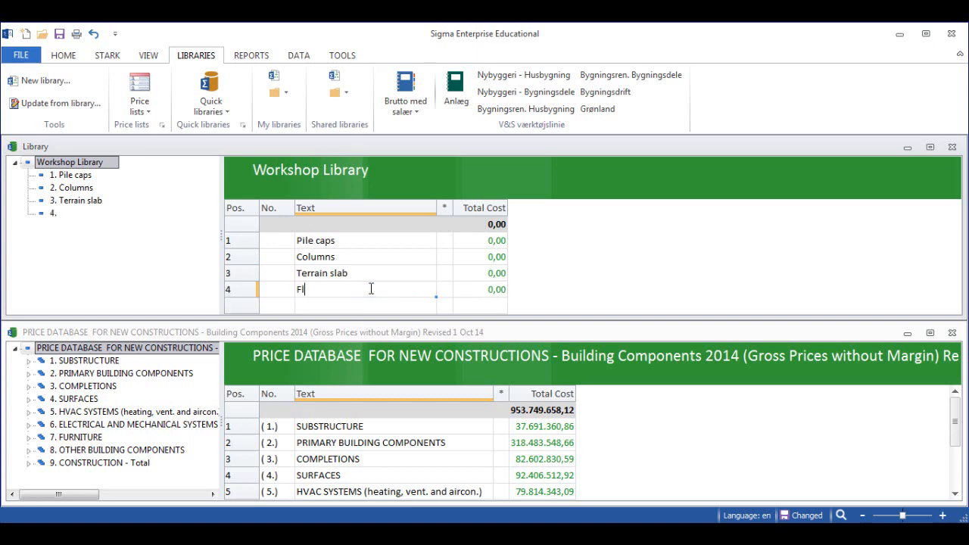
pyautogui.write('oor slabs 1st - 3rd floors')
pyautogui.press('Return')
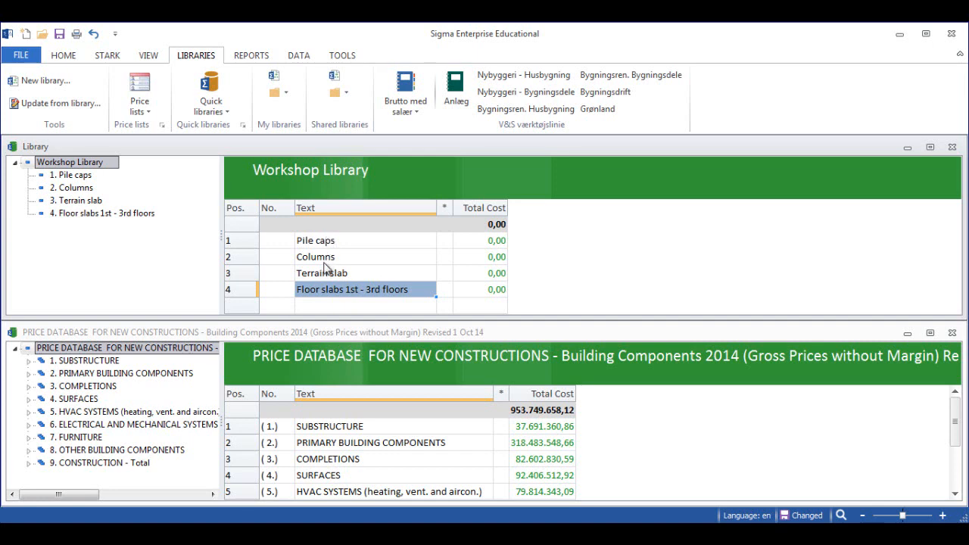
# - Copy item 1.3.13 Terrain slabs, 150 mm Leca/350 mm EPS 80/concrete from the price database into the Workshop Library's Terrain slab component
pyautogui.click(29, 361)
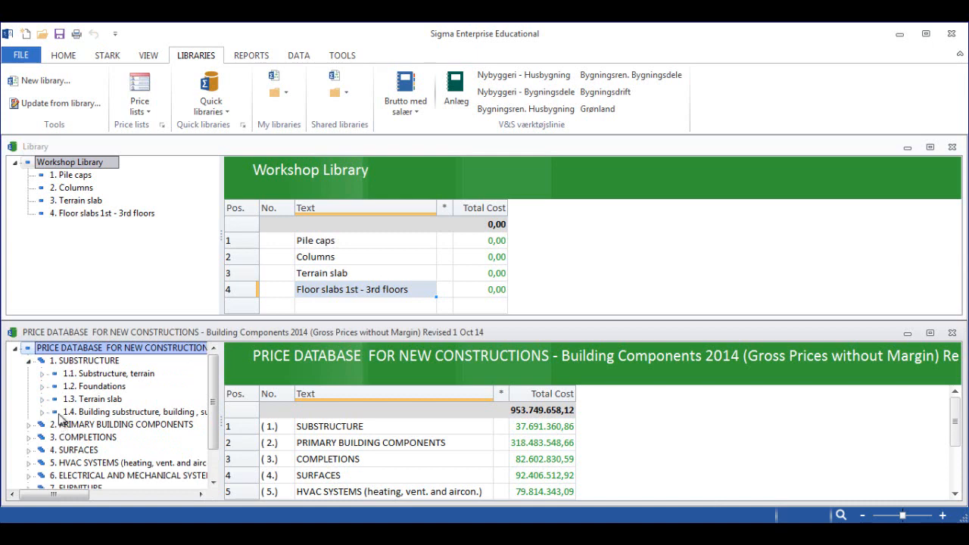
pyautogui.click(42, 399)
pyautogui.moveTo(213, 385); pyautogui.dragTo(213, 401)
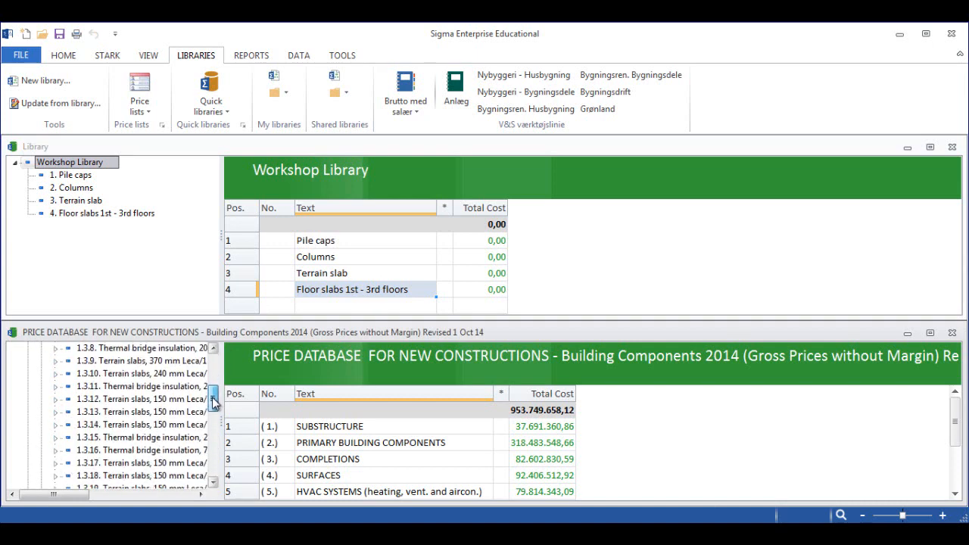
pyautogui.click(156, 414)
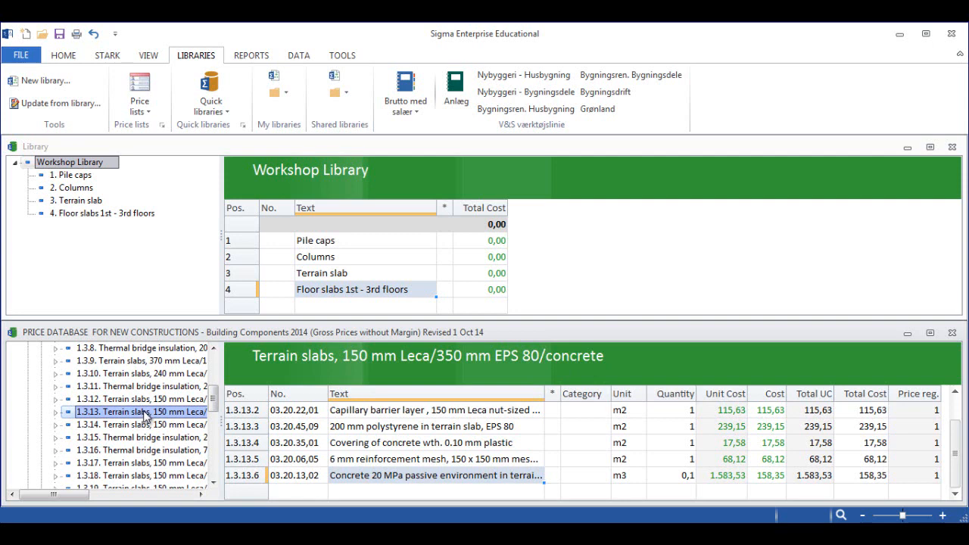
pyautogui.moveTo(146, 414); pyautogui.dragTo(32, 201)
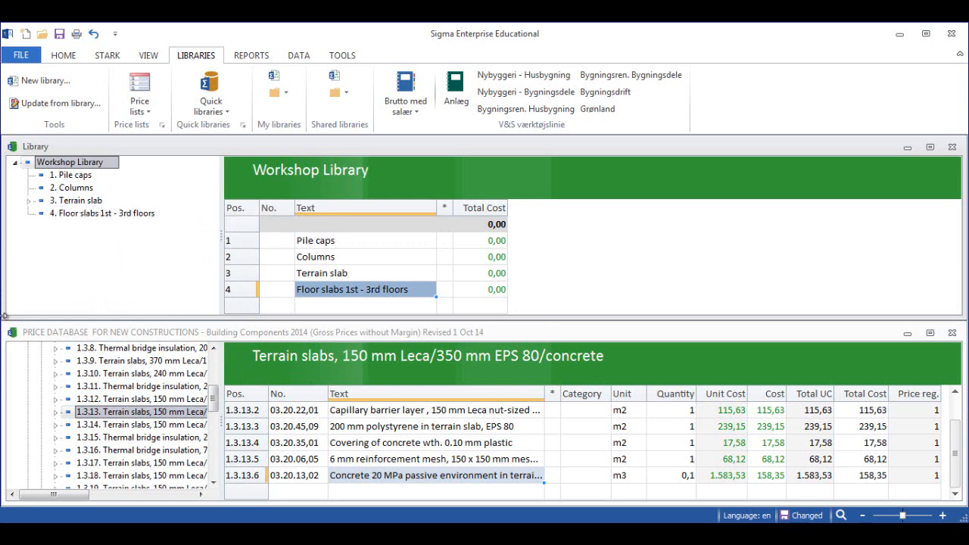
# - Set the quantity of the copied item 3.1 under Terrain slab to 1 m2
pyautogui.click(29, 201)
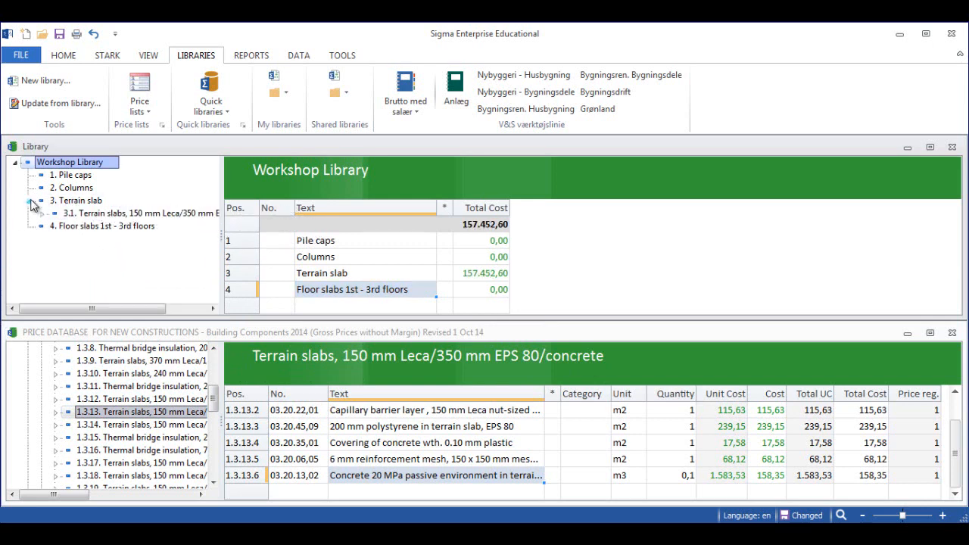
pyautogui.click(80, 202)
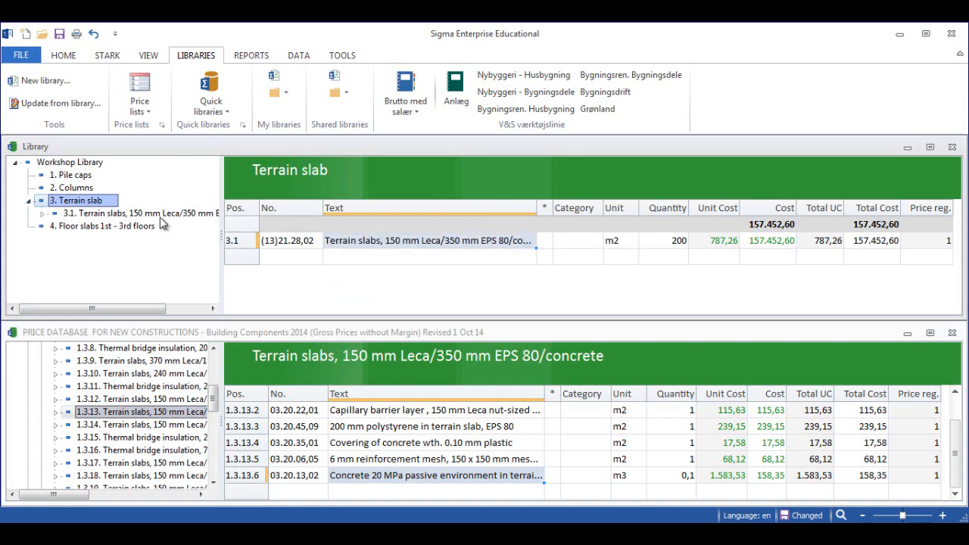
pyautogui.click(678, 240)
pyautogui.click(677, 240)
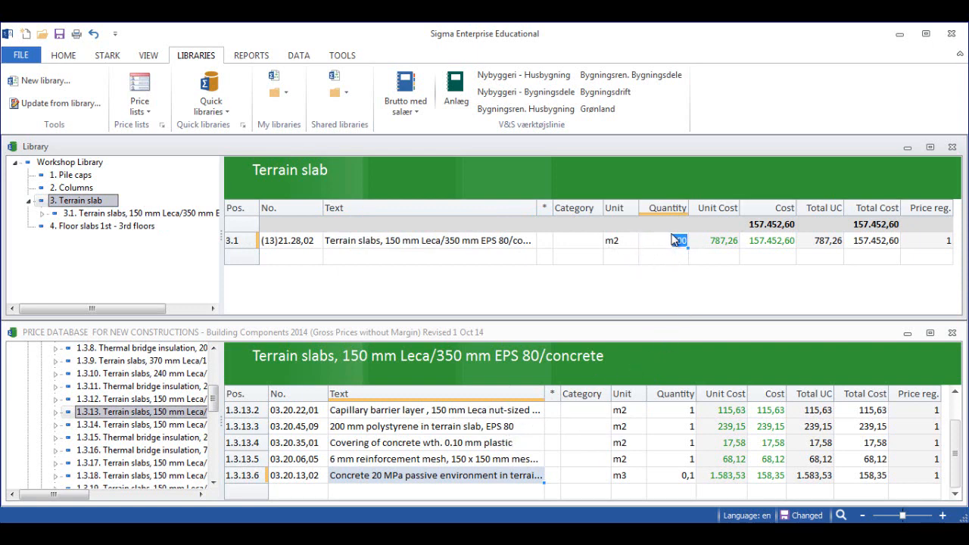
pyautogui.write('1')
pyautogui.press('Return')
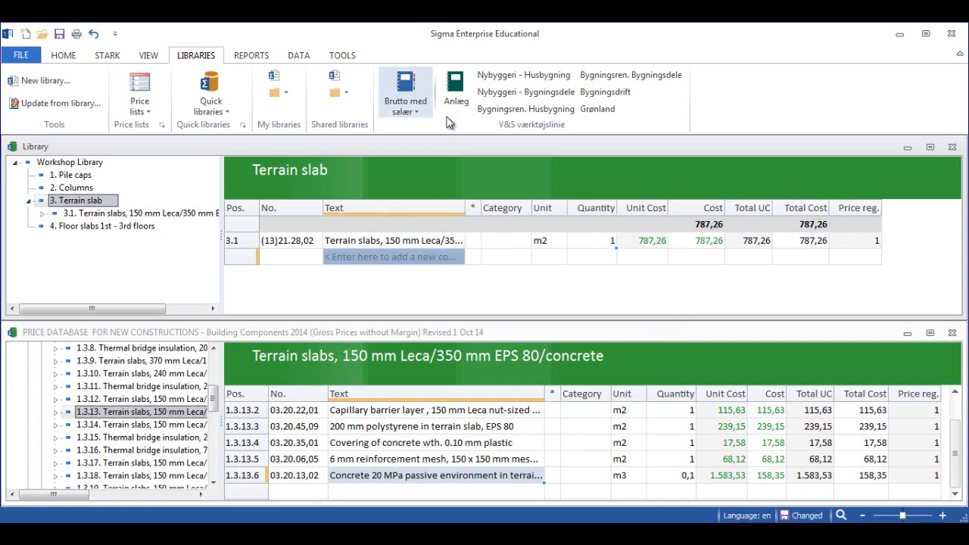
pyautogui.click(641, 243)
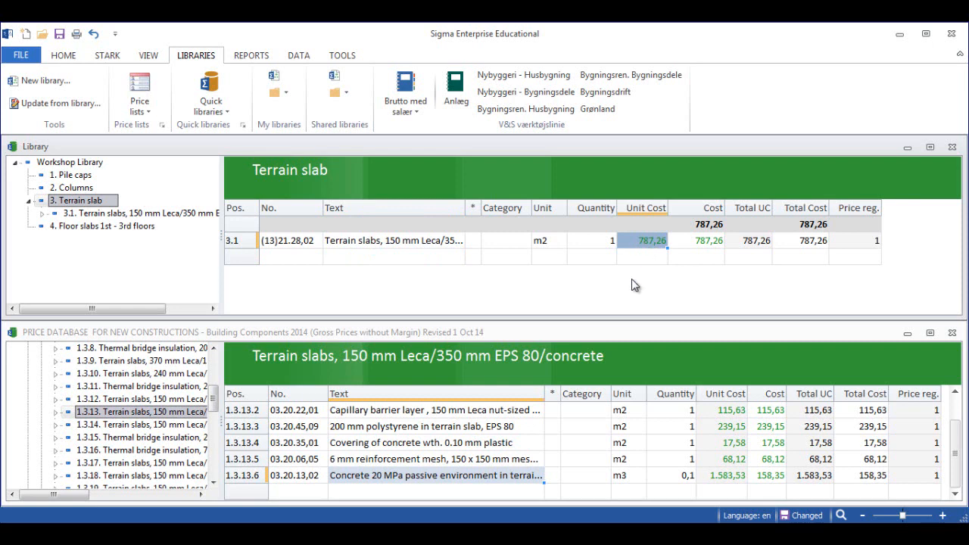
# - In subcomponent 3.1.1, set the unit cost of the material line 150 mm polystyrene in terrain slab, EPS 80 to 200
pyautogui.click(42, 214)
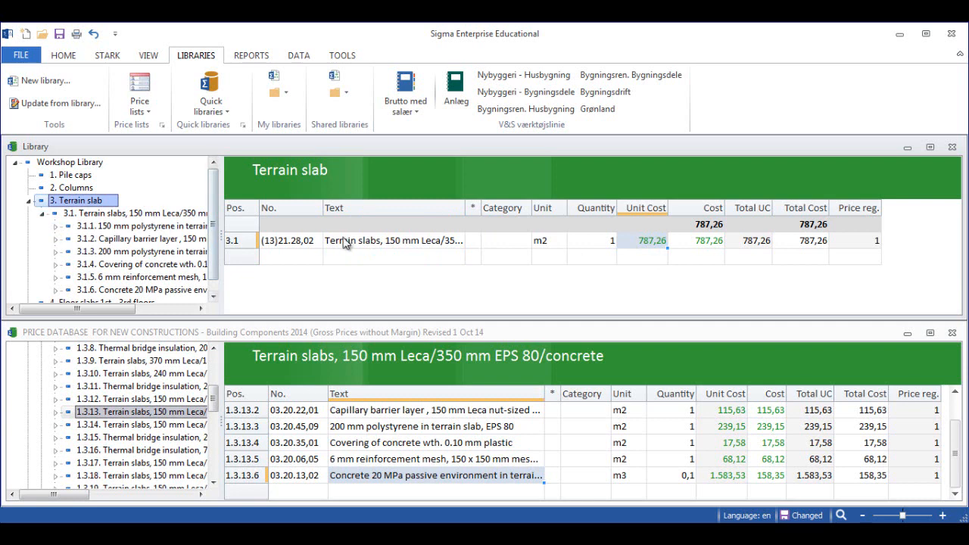
pyautogui.click(42, 214)
pyautogui.click(42, 214)
pyautogui.click(44, 215)
pyautogui.click(43, 215)
pyautogui.click(97, 227)
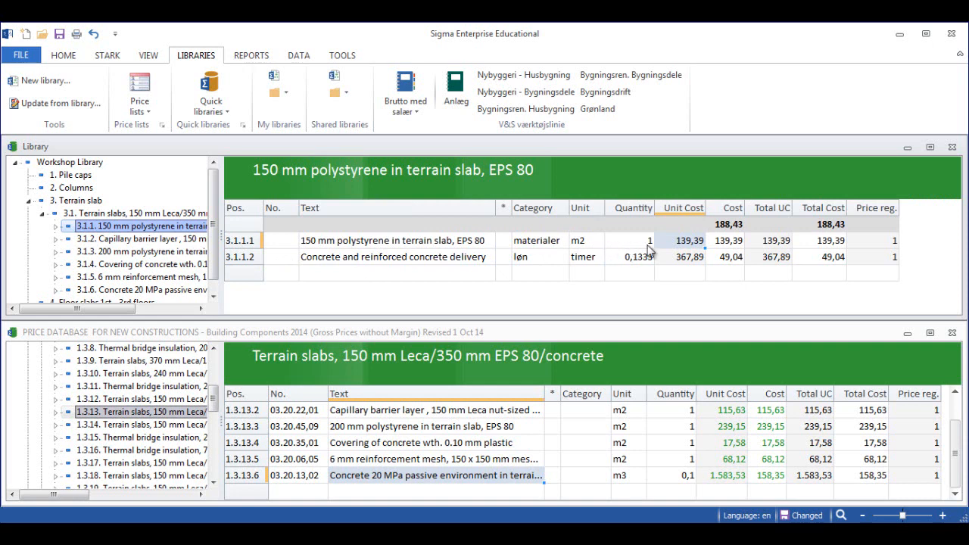
pyautogui.click(688, 246)
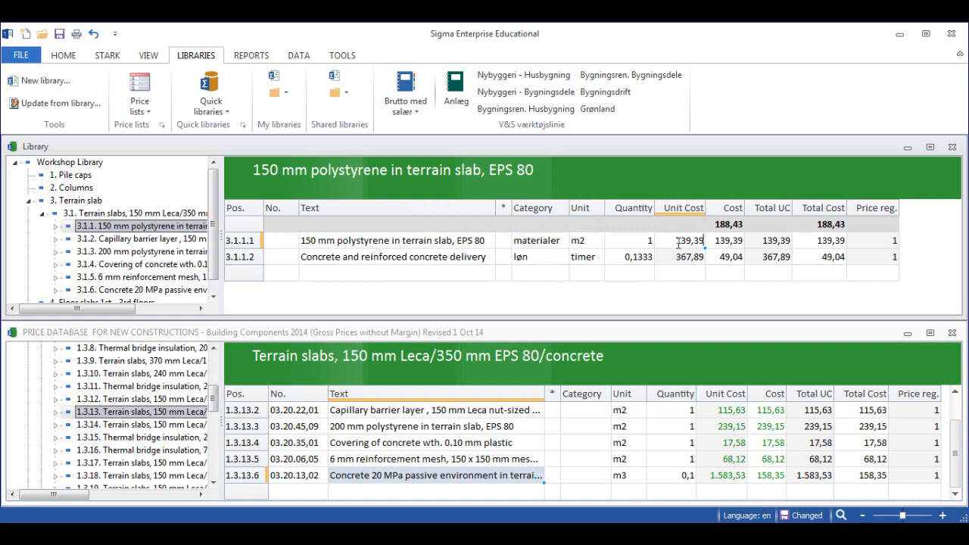
pyautogui.moveTo(677, 241); pyautogui.dragTo(706, 241)
pyautogui.write('200')
pyautogui.press('Return')
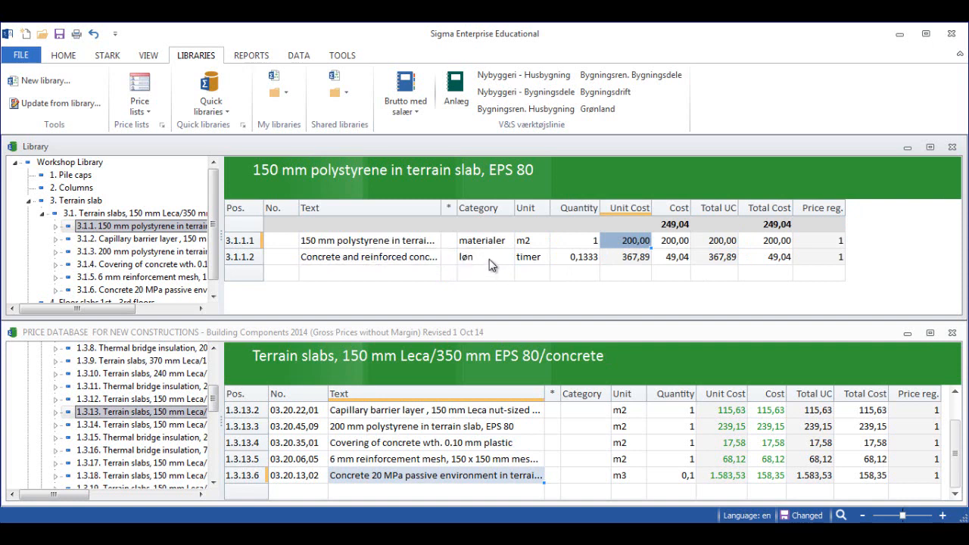
# - Set the quantity of the labour line 3.1.1.2, Concrete and reinforced concrete delivery, to 0,25 timer
pyautogui.click(510, 258)
pyautogui.click(510, 259)
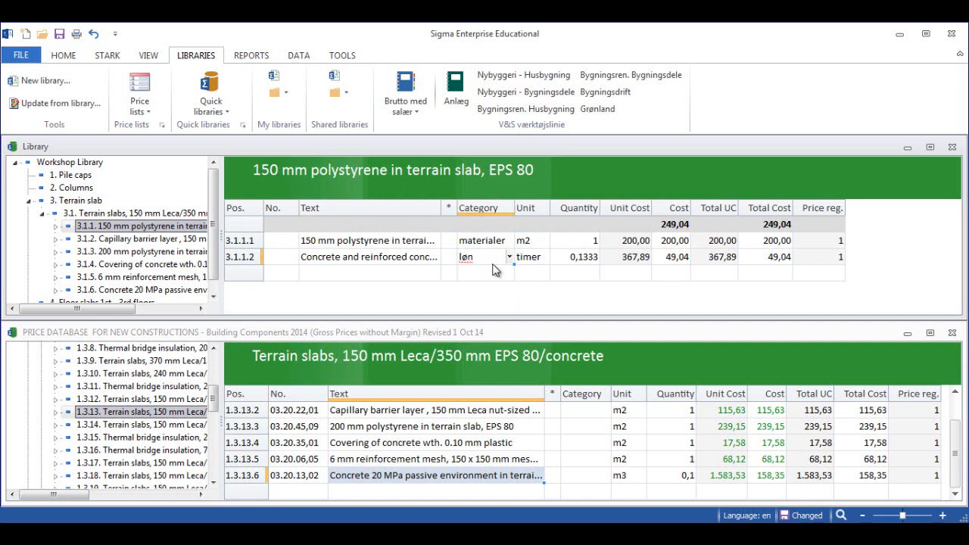
pyautogui.click(532, 261)
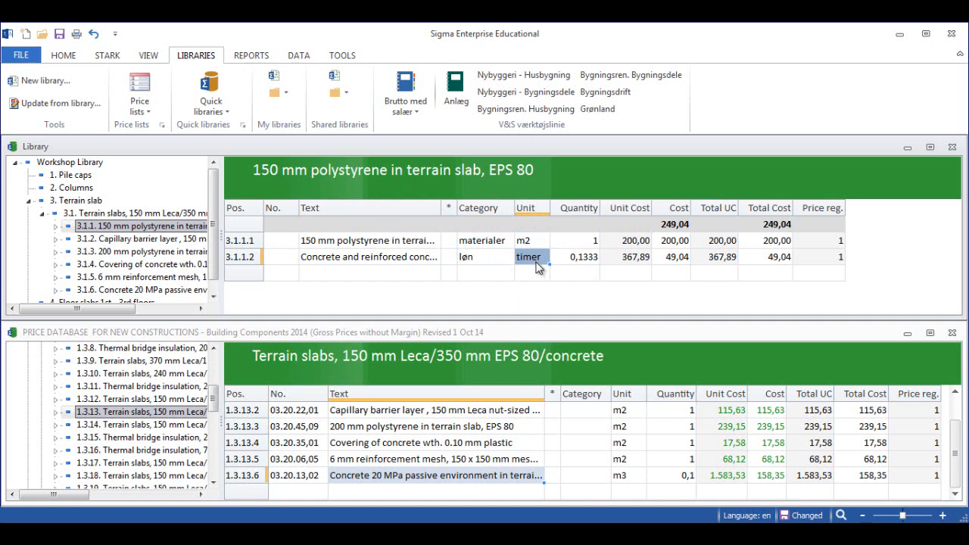
pyautogui.click(588, 257)
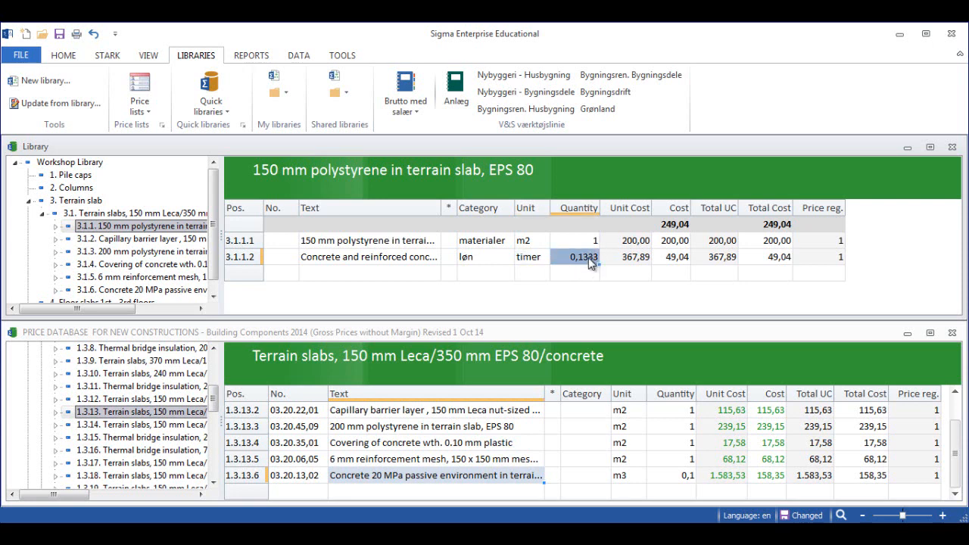
pyautogui.click(588, 258)
pyautogui.doubleClick(595, 255)
pyautogui.write('25')
pyautogui.press('Return')
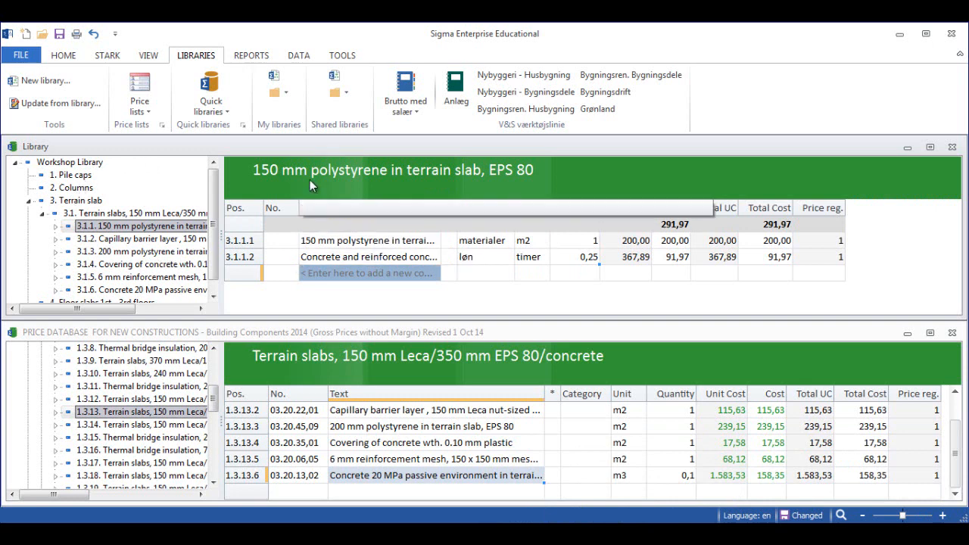
# - Close the Workshop Library document without saving its changes
pyautogui.click(952, 147)
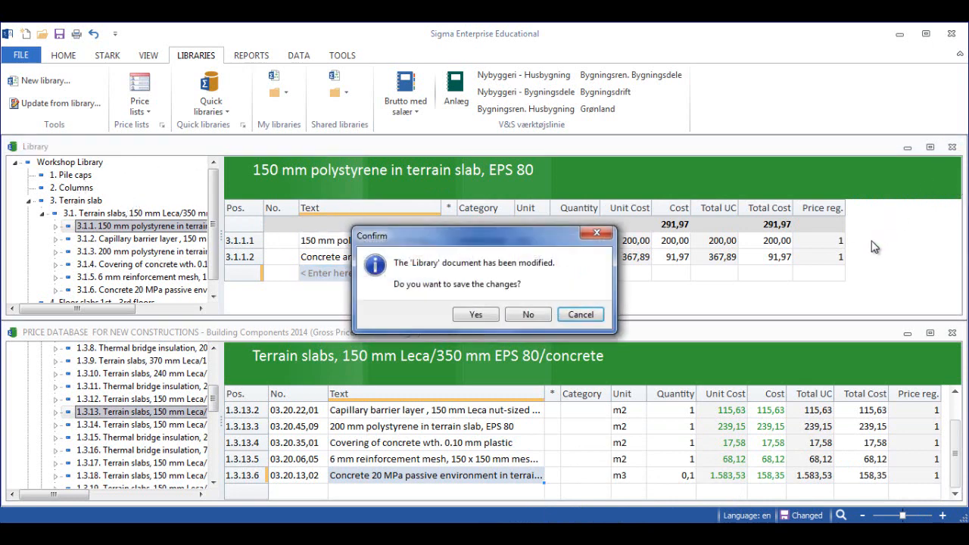
pyautogui.click(527, 314)
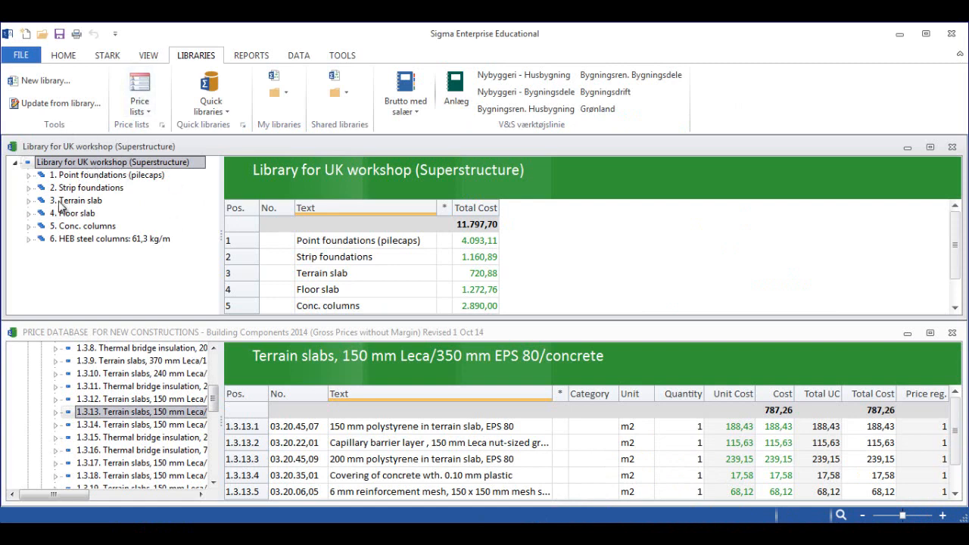
# - Examine the foundation, terrain slab, floor slab and concrete column components and their cost lines in Library for UK workshop (Superstructure)
pyautogui.click(28, 175)
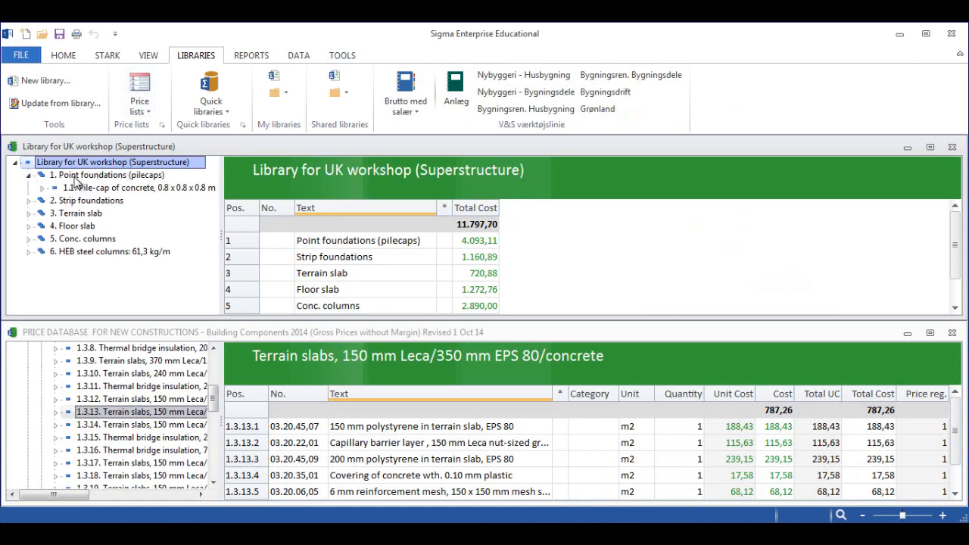
pyautogui.click(79, 175)
pyautogui.click(89, 188)
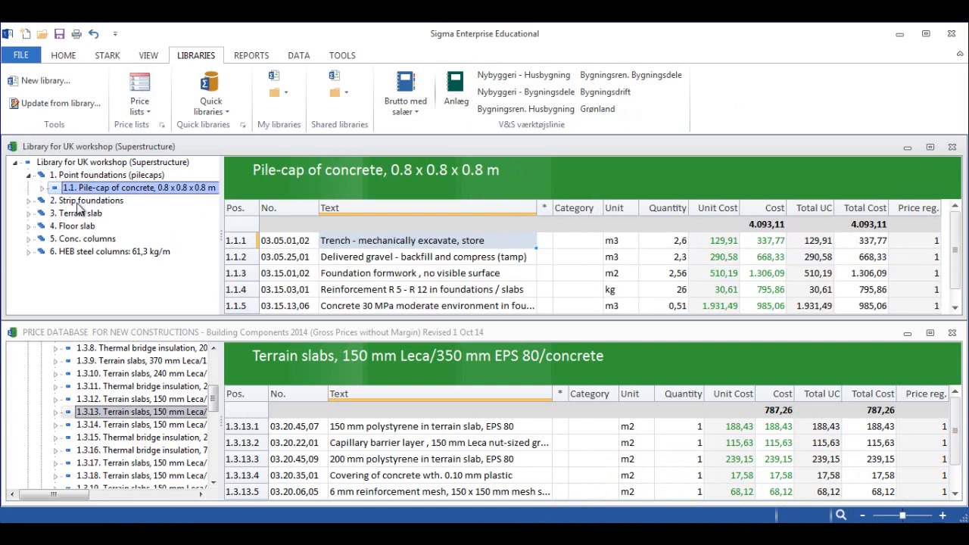
pyautogui.click(28, 200)
pyautogui.click(76, 213)
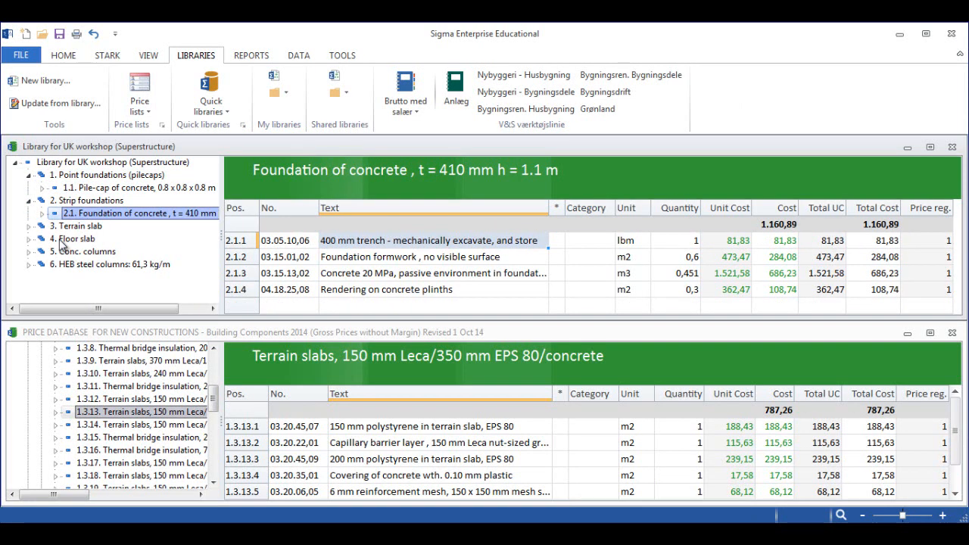
pyautogui.click(29, 227)
pyautogui.click(71, 241)
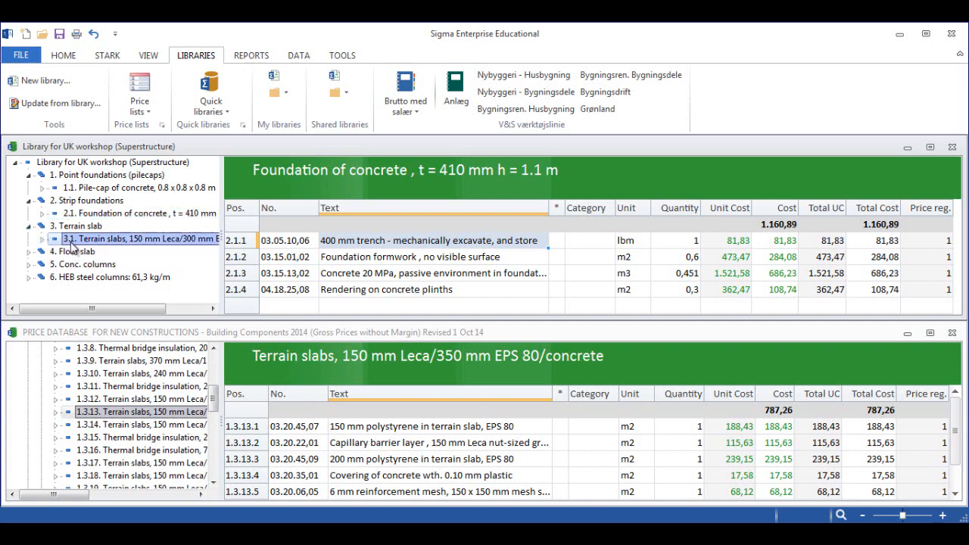
pyautogui.click(29, 253)
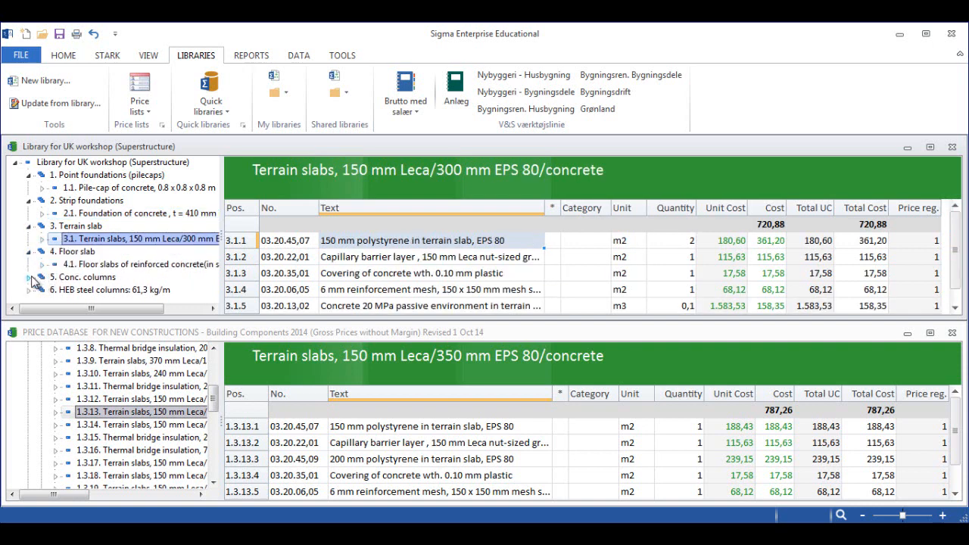
pyautogui.click(28, 277)
pyautogui.click(213, 296)
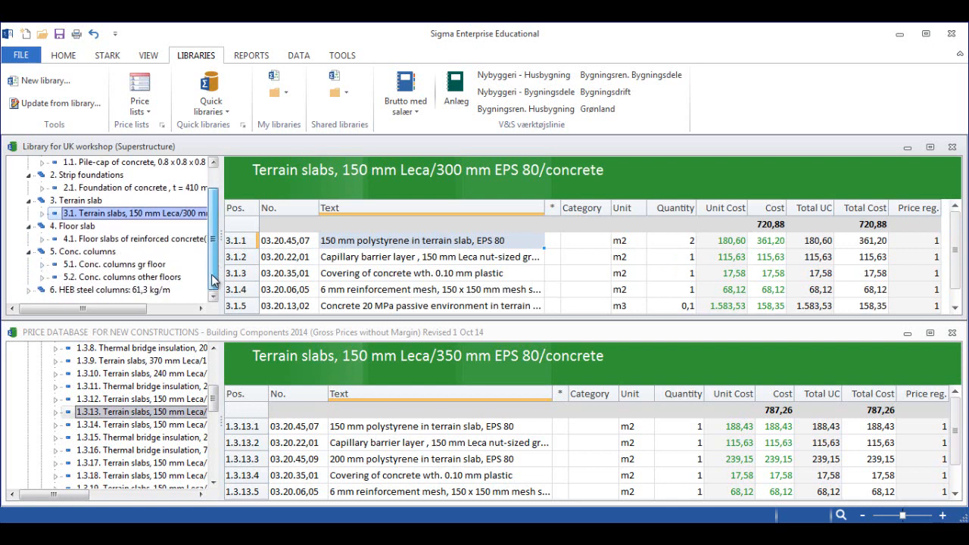
pyautogui.click(114, 264)
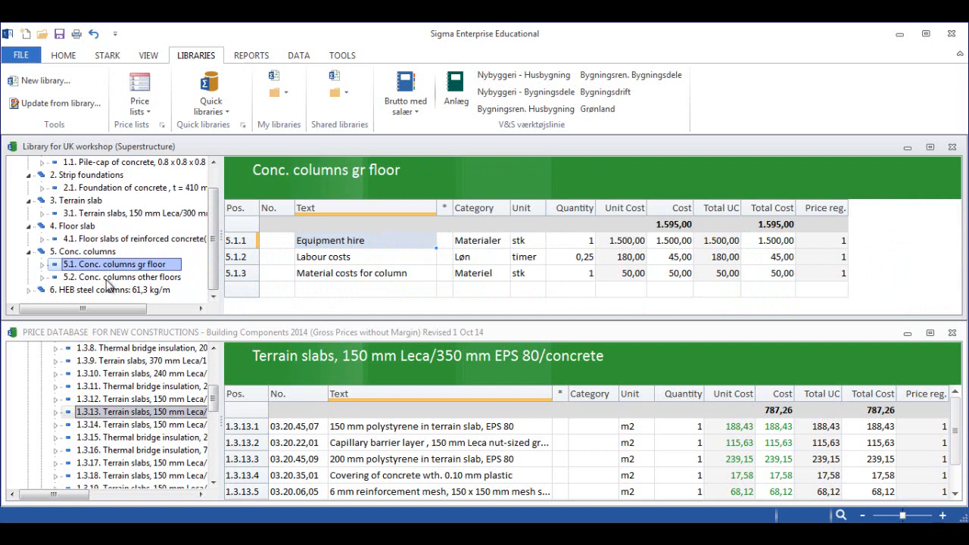
pyautogui.click(107, 277)
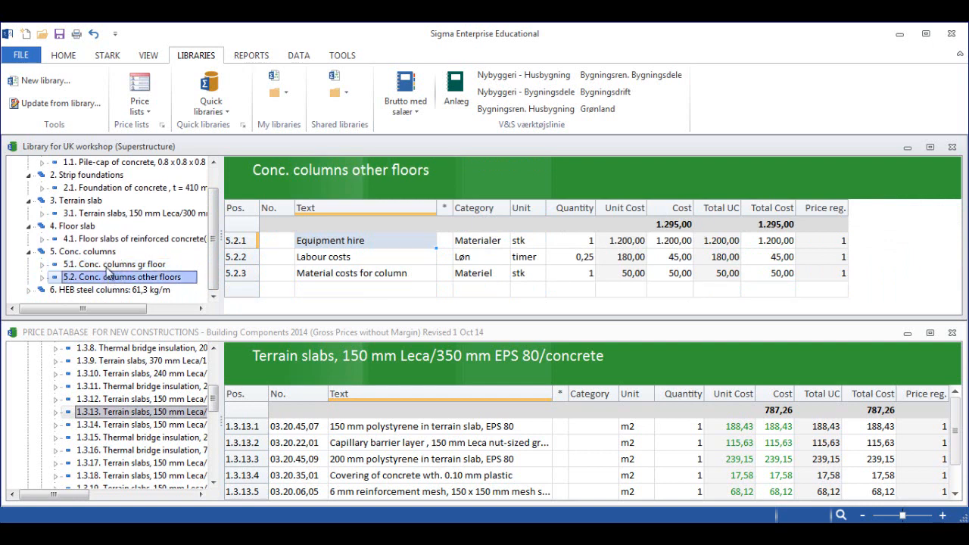
# - Review the HEB steel columns group and the labour costs line of Conc. columns other floors, and minimize the price database document
pyautogui.click(30, 291)
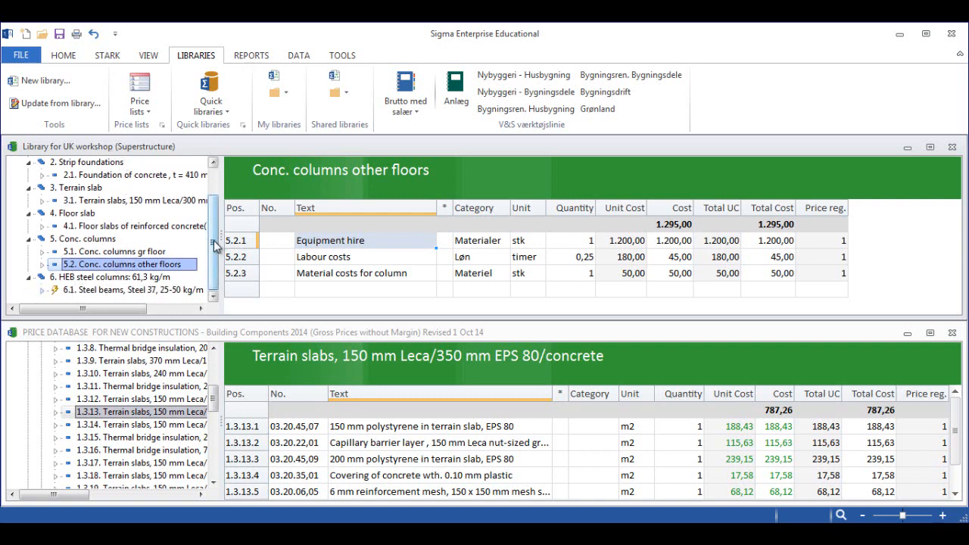
pyautogui.scroll(2, 116, 212)
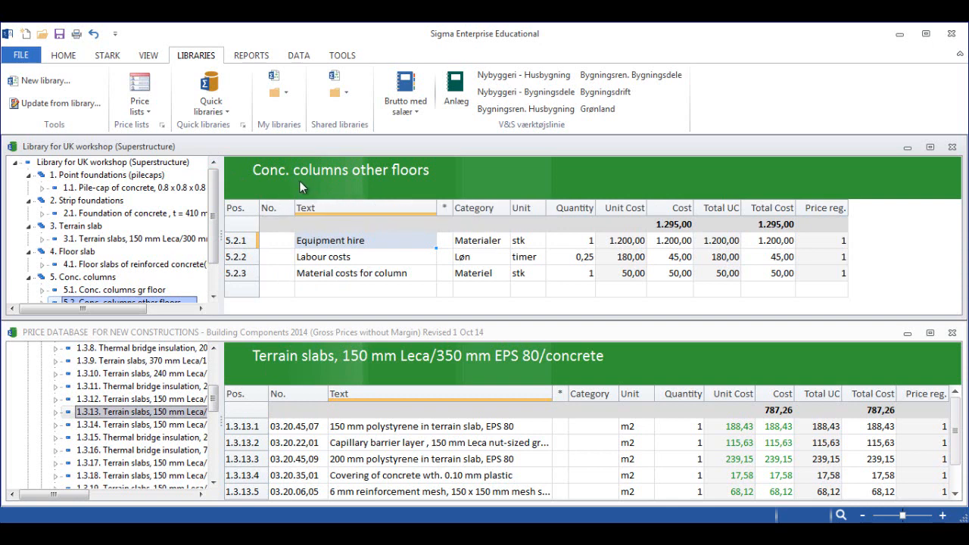
pyautogui.click(582, 259)
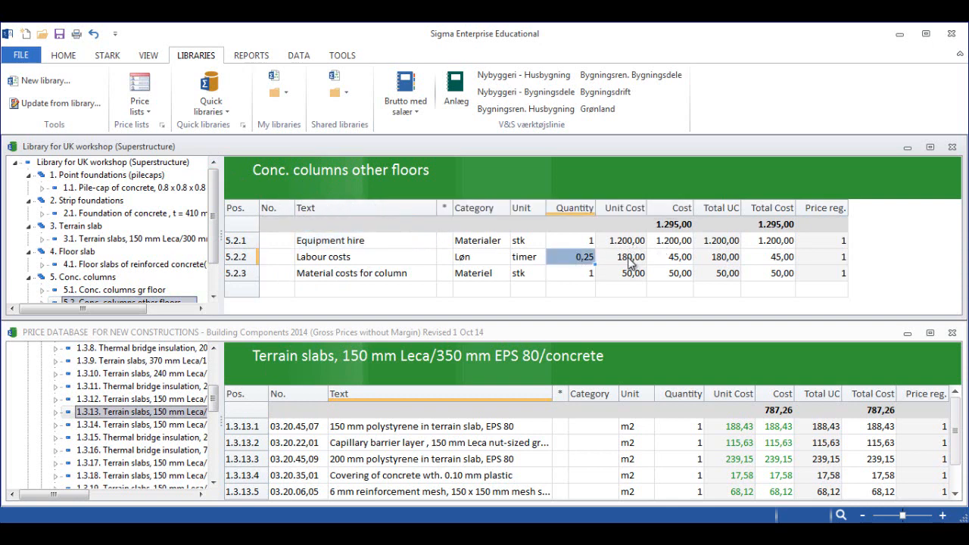
pyautogui.click(629, 261)
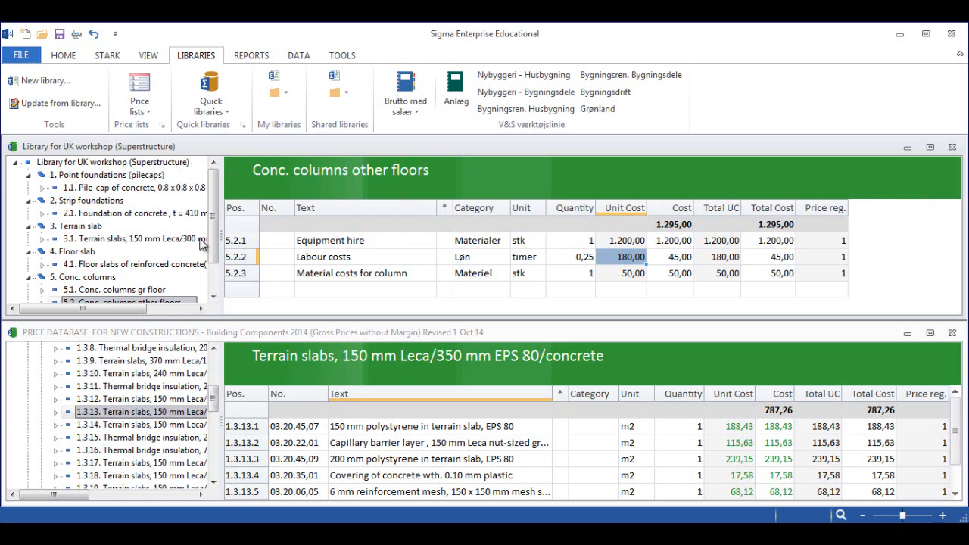
pyautogui.click(907, 333)
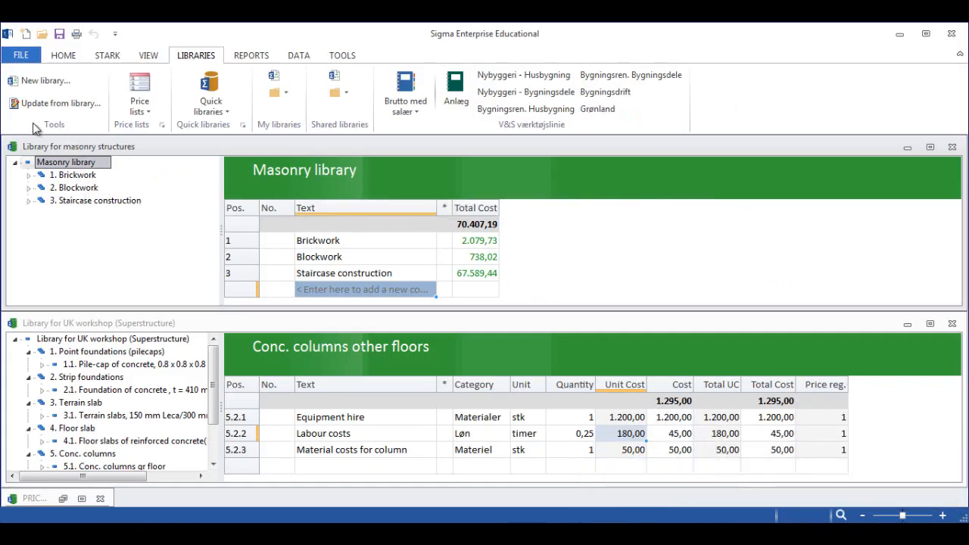
# - Examine the Brickwork, Blockwork and Staircase construction groups and their components in the Masonry library
pyautogui.click(28, 176)
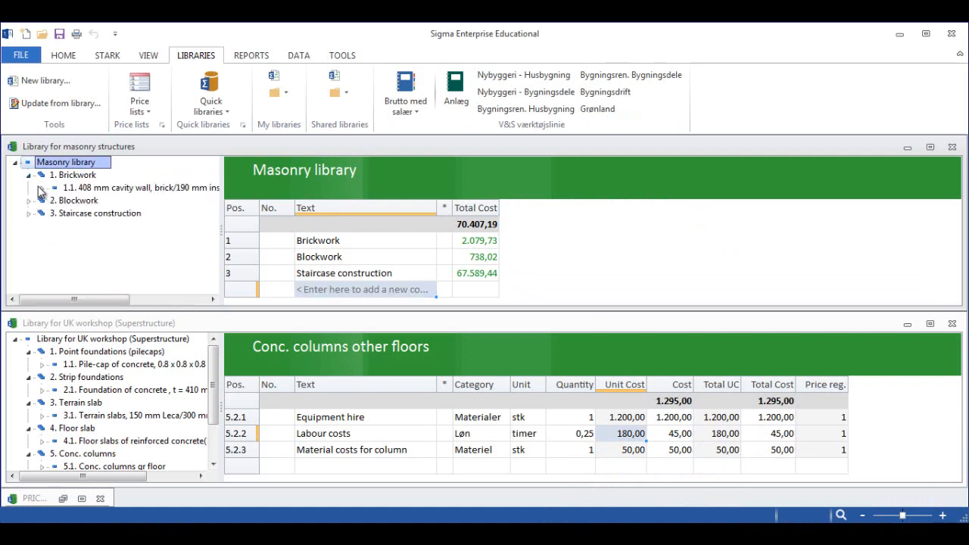
pyautogui.click(64, 177)
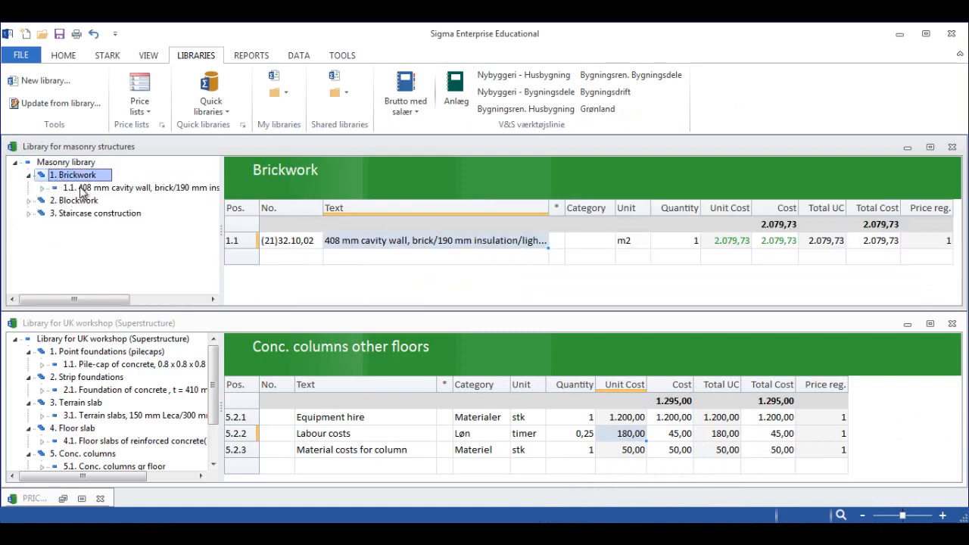
pyautogui.click(81, 188)
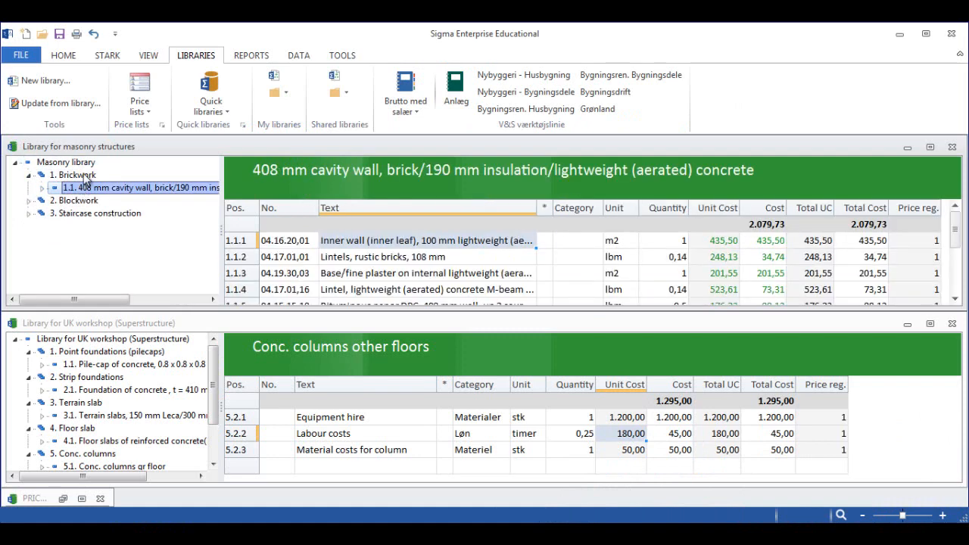
pyautogui.click(85, 175)
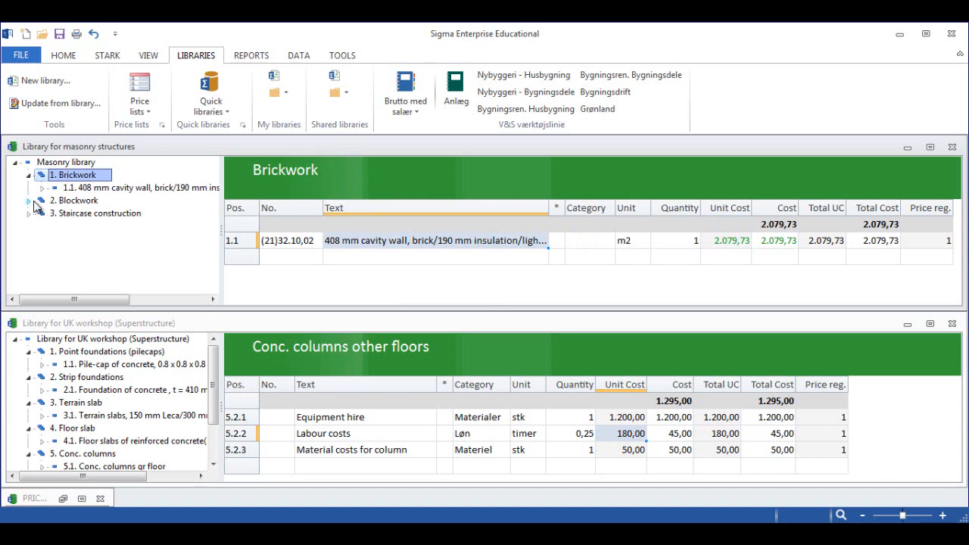
pyautogui.click(29, 201)
pyautogui.click(75, 201)
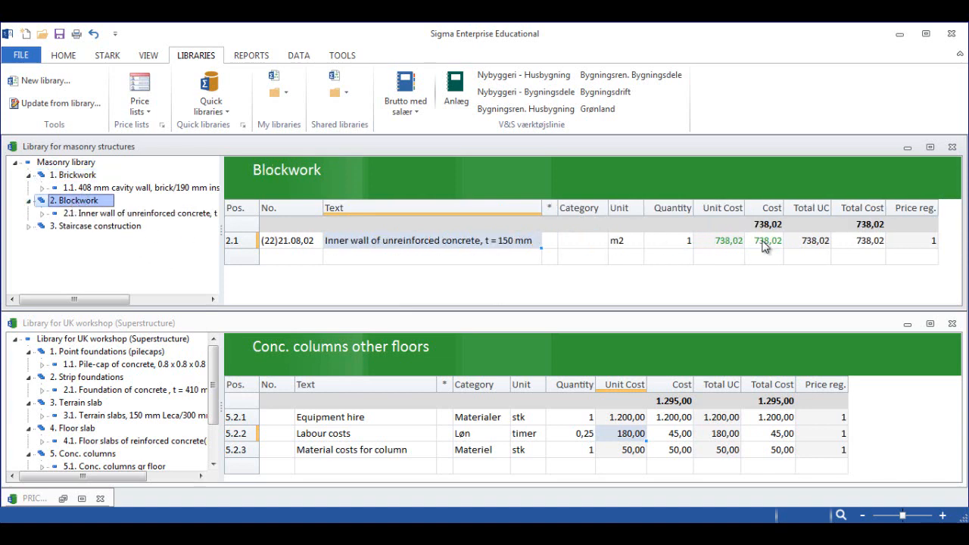
pyautogui.click(29, 225)
pyautogui.click(65, 227)
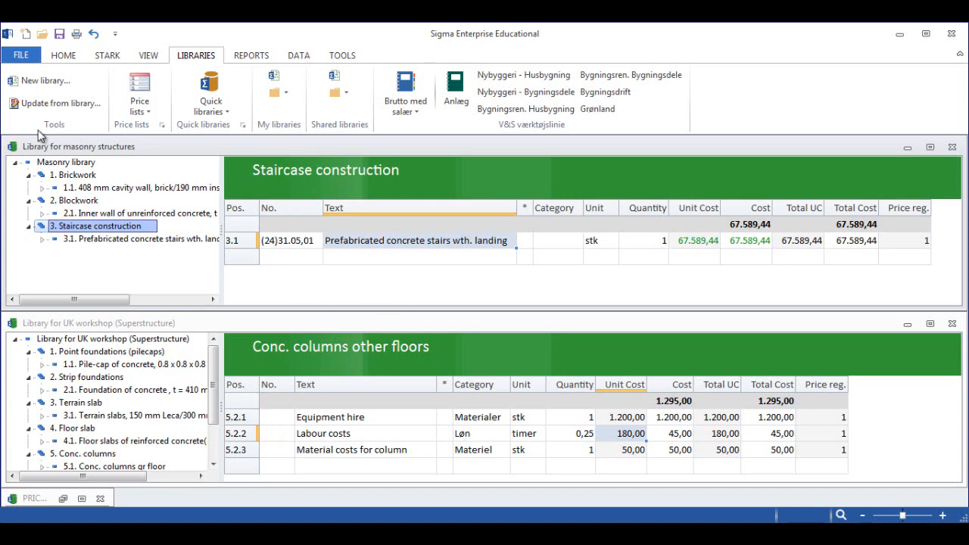
pyautogui.click(22, 57)
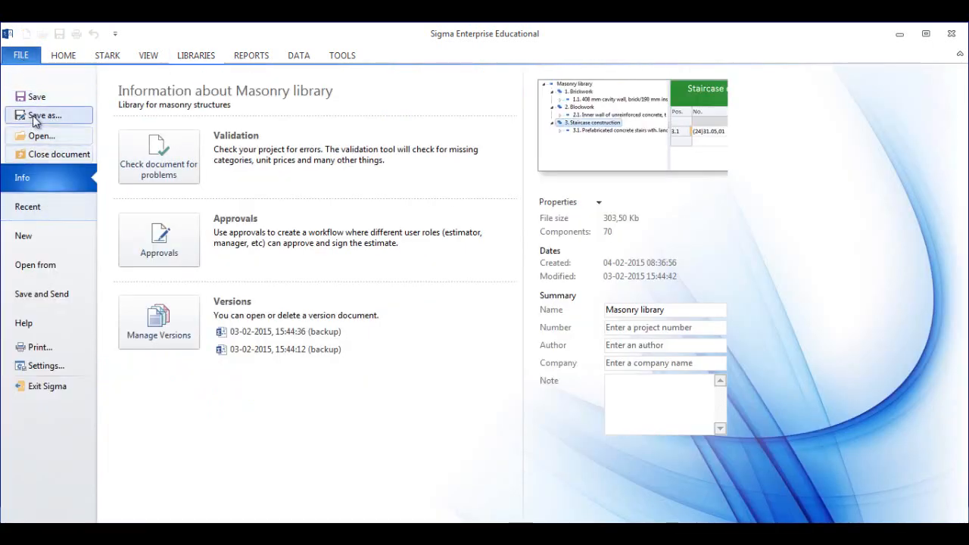
pyautogui.click(41, 137)
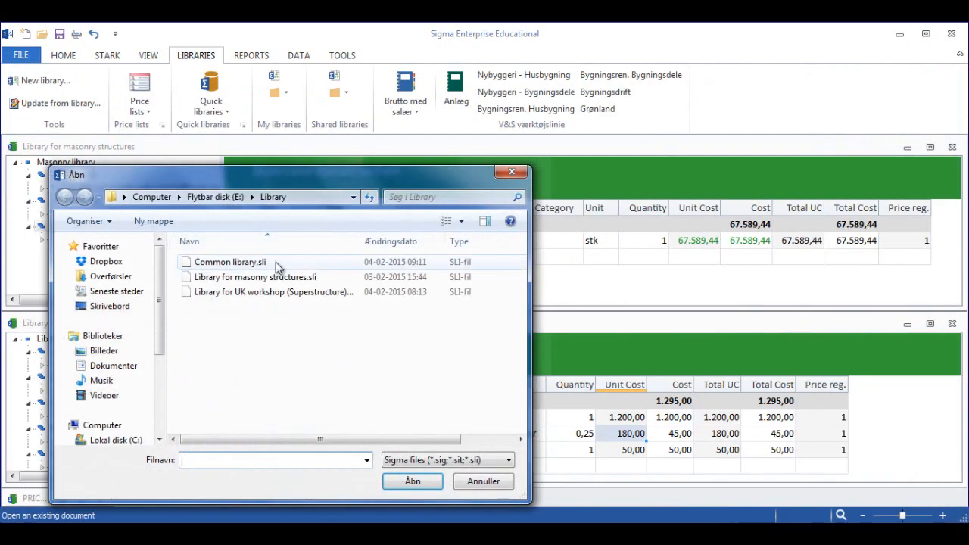
pyautogui.click(509, 176)
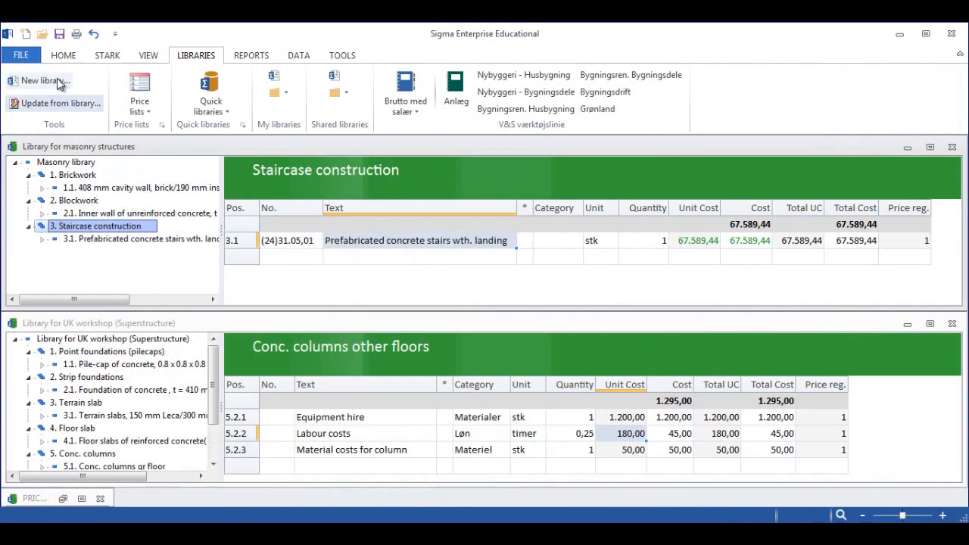
# - Create a new library document named Common library
pyautogui.click(21, 56)
pyautogui.click(43, 237)
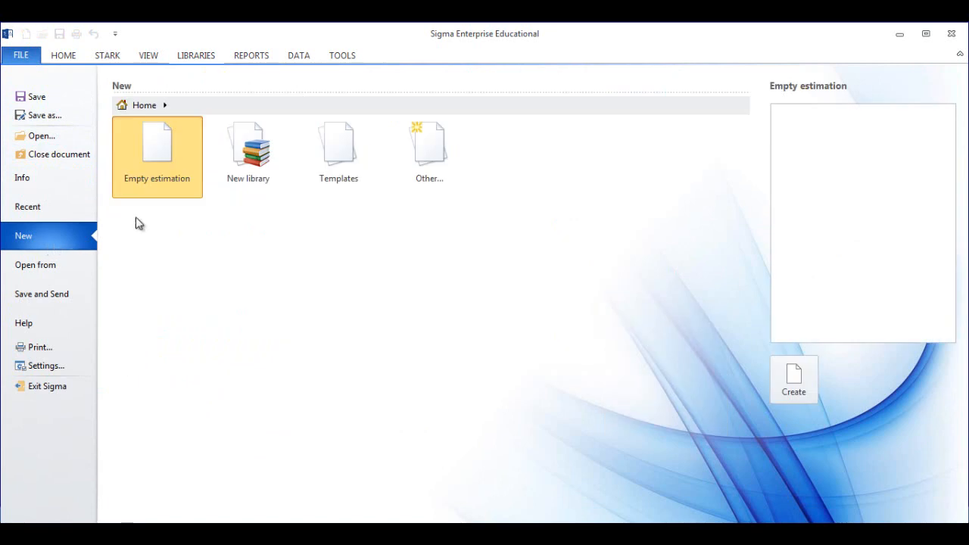
pyautogui.click(239, 173)
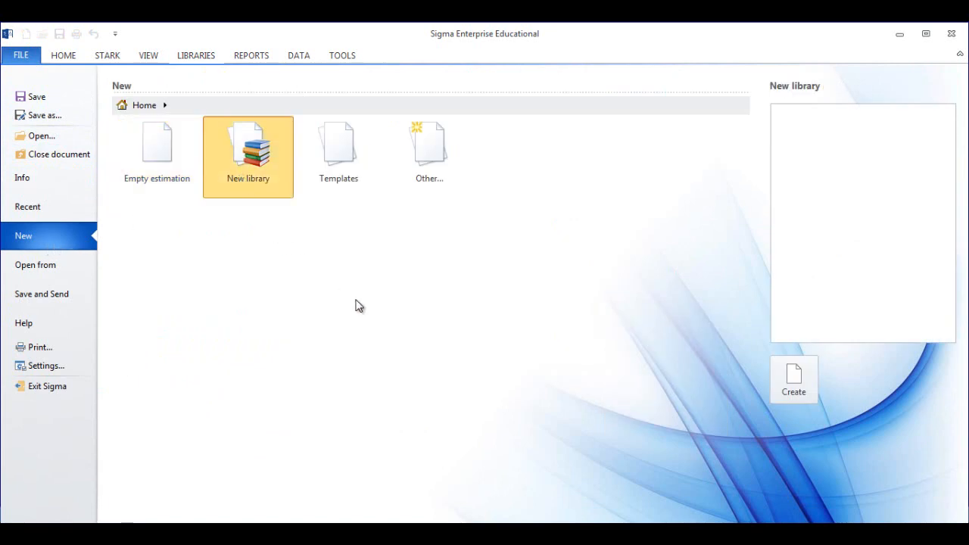
pyautogui.click(787, 384)
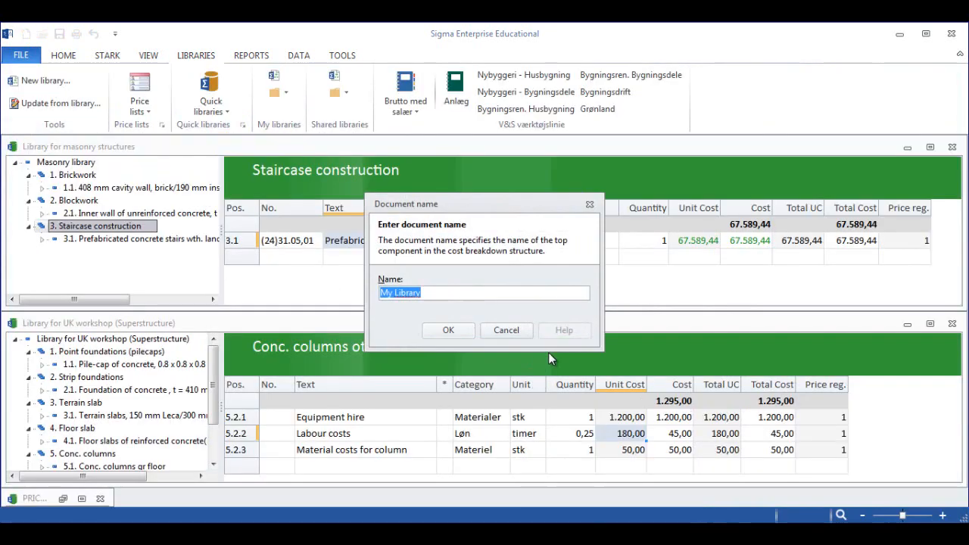
pyautogui.write('Common')
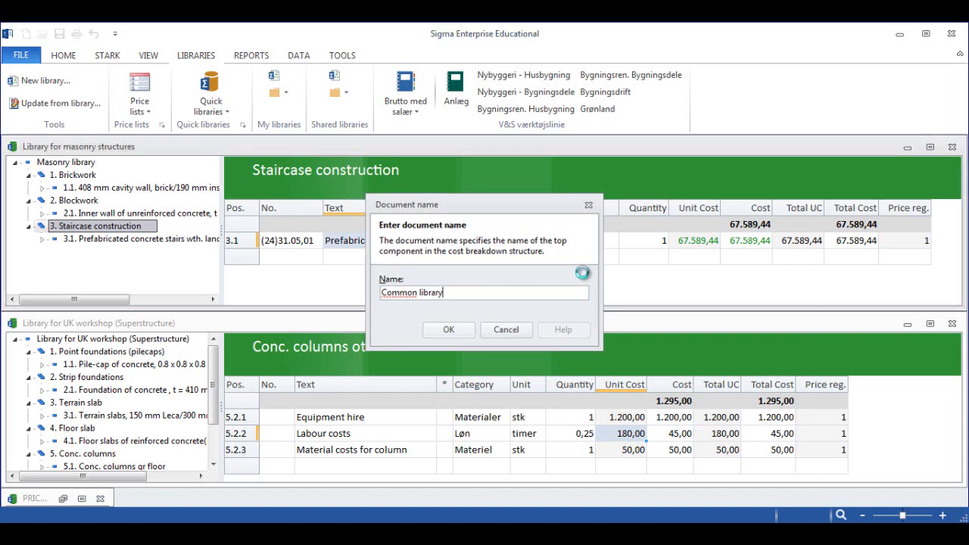
pyautogui.press('Return')
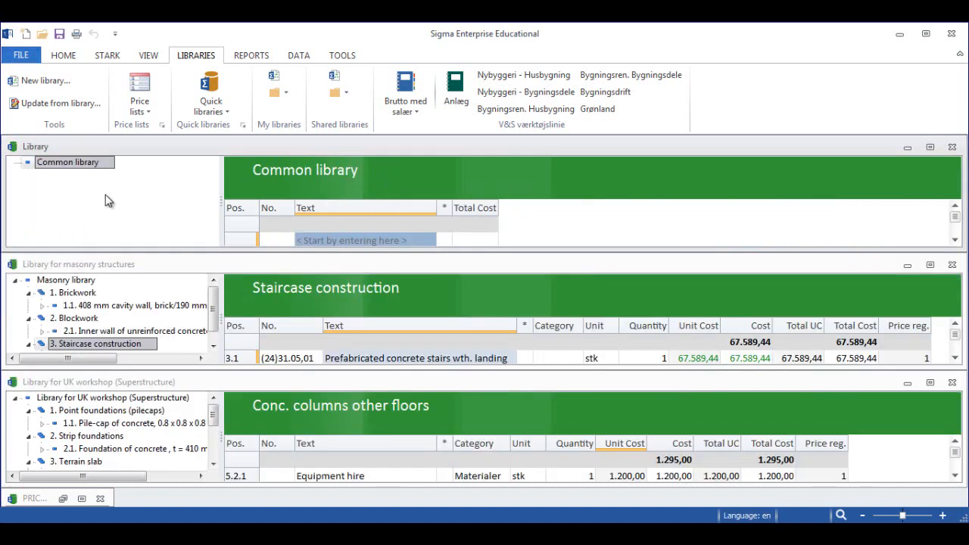
# - Collapse the expanded component groups in the Masonry library and in Library for UK workshop (Superstructure)
pyautogui.click(28, 293)
pyautogui.click(28, 306)
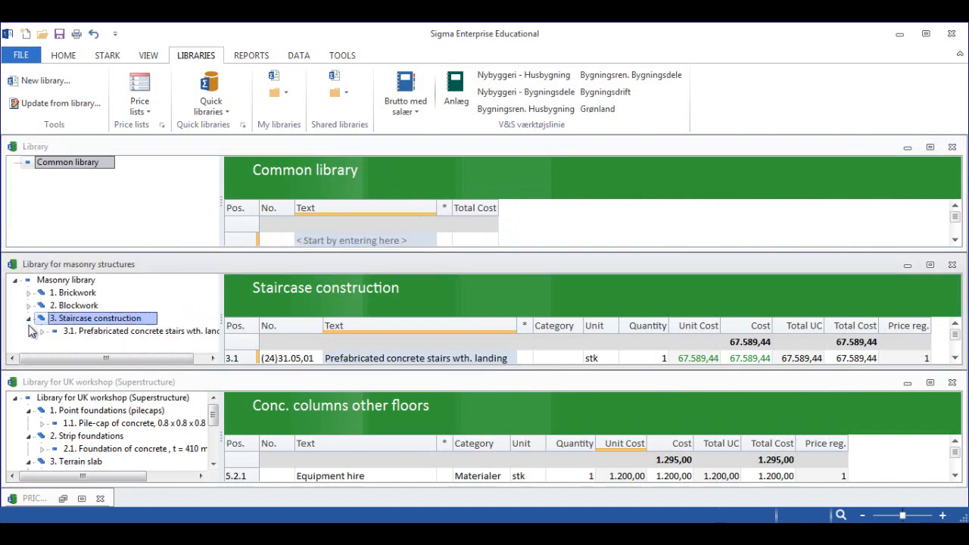
pyautogui.click(28, 318)
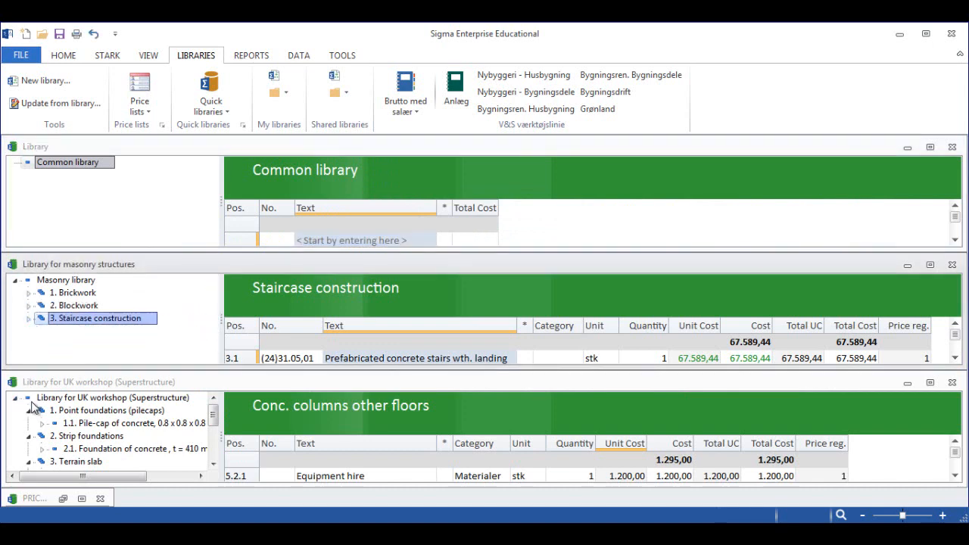
pyautogui.click(29, 411)
pyautogui.click(29, 423)
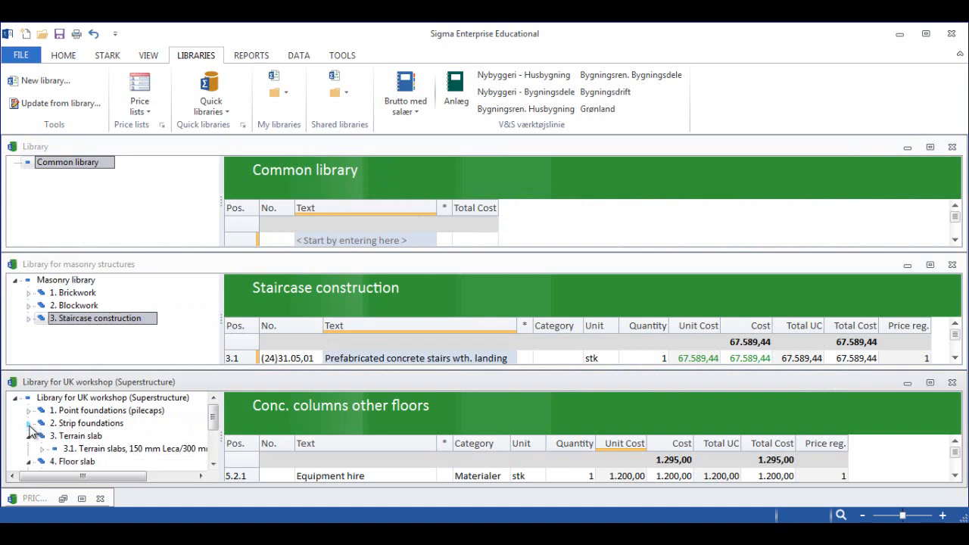
pyautogui.click(29, 436)
pyautogui.click(29, 449)
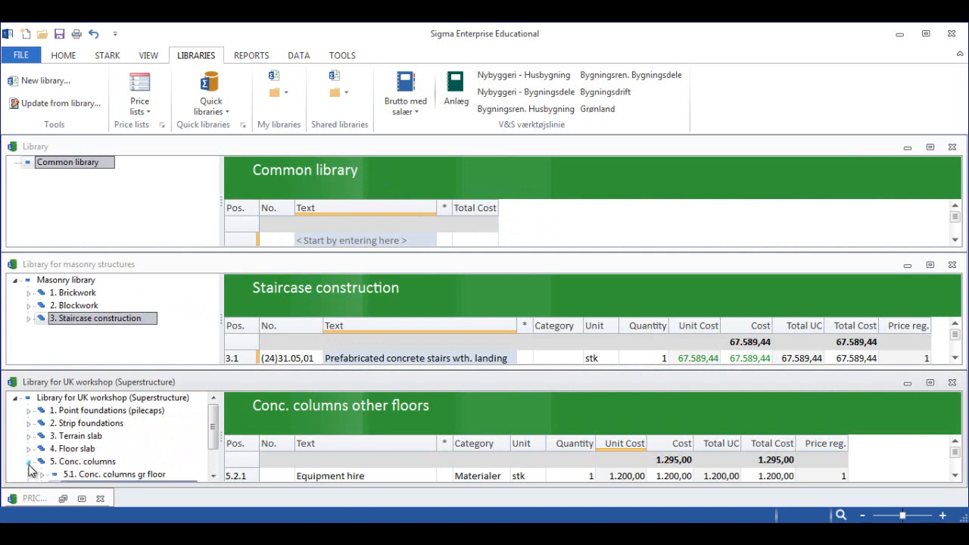
pyautogui.click(29, 461)
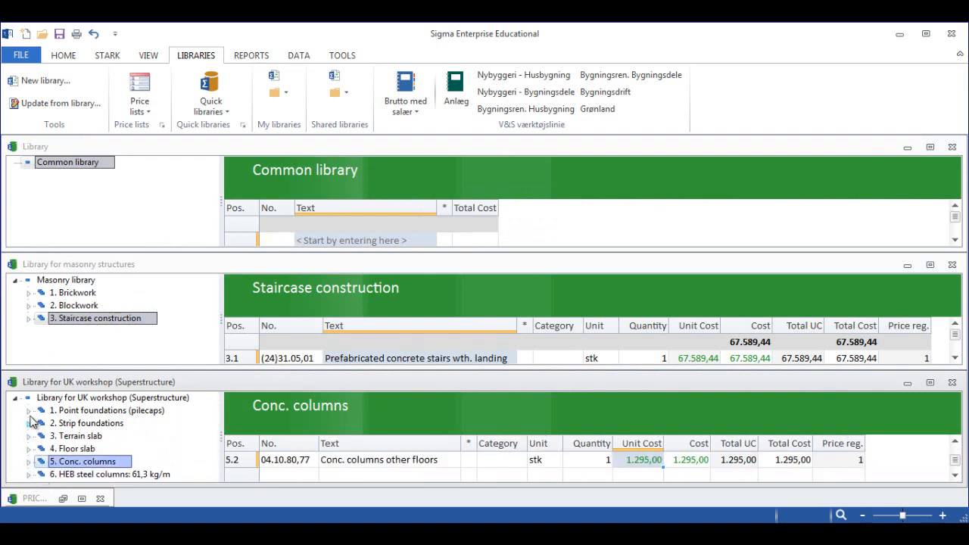
# - Copy the whole Library for UK workshop (Superstructure) and the whole Masonry library into Common library as its components
pyautogui.click(52, 400)
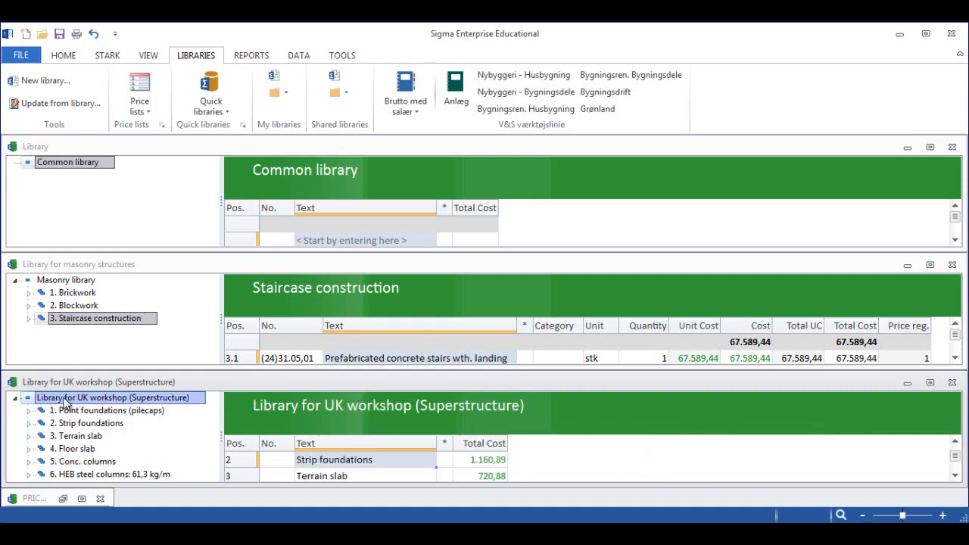
pyautogui.moveTo(65, 401); pyautogui.dragTo(63, 175)
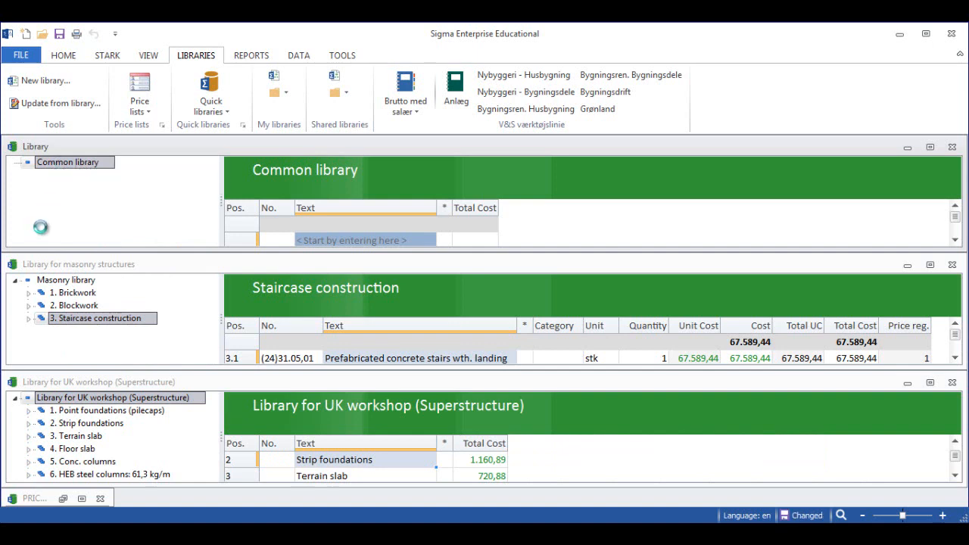
pyautogui.click(16, 163)
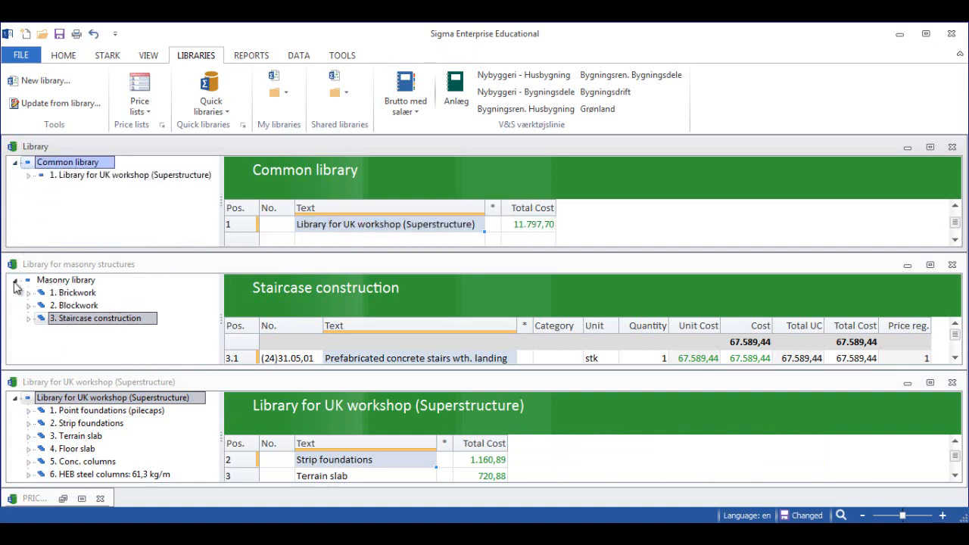
pyautogui.click(15, 280)
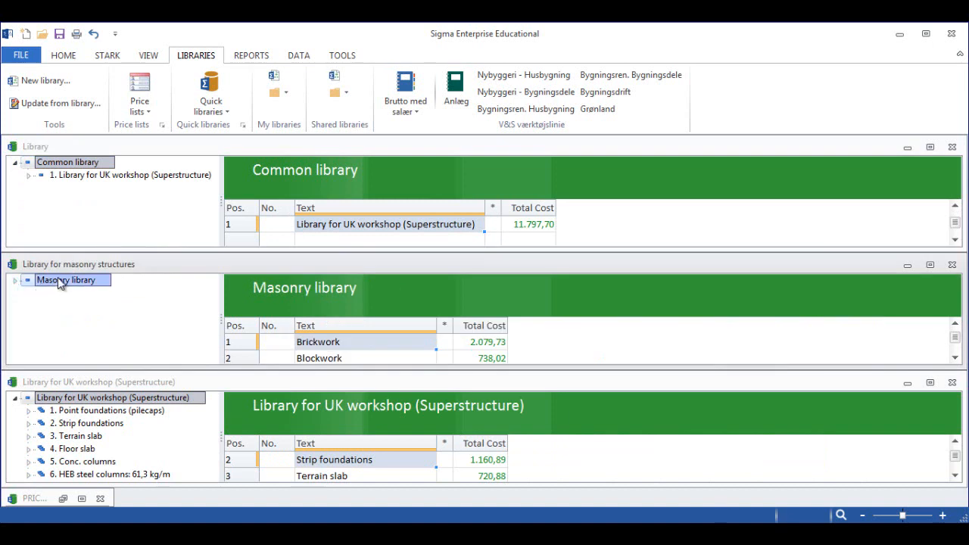
pyautogui.moveTo(57, 277); pyautogui.dragTo(62, 165)
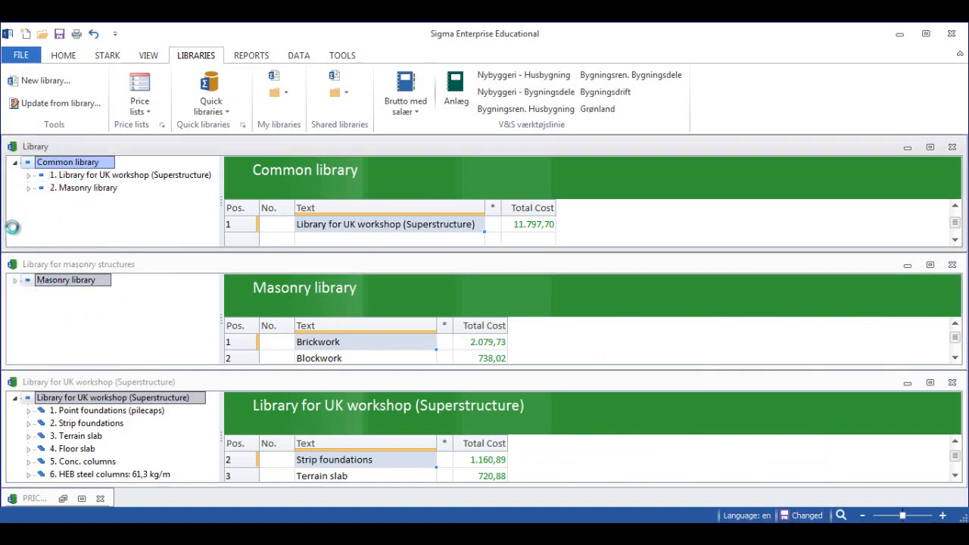